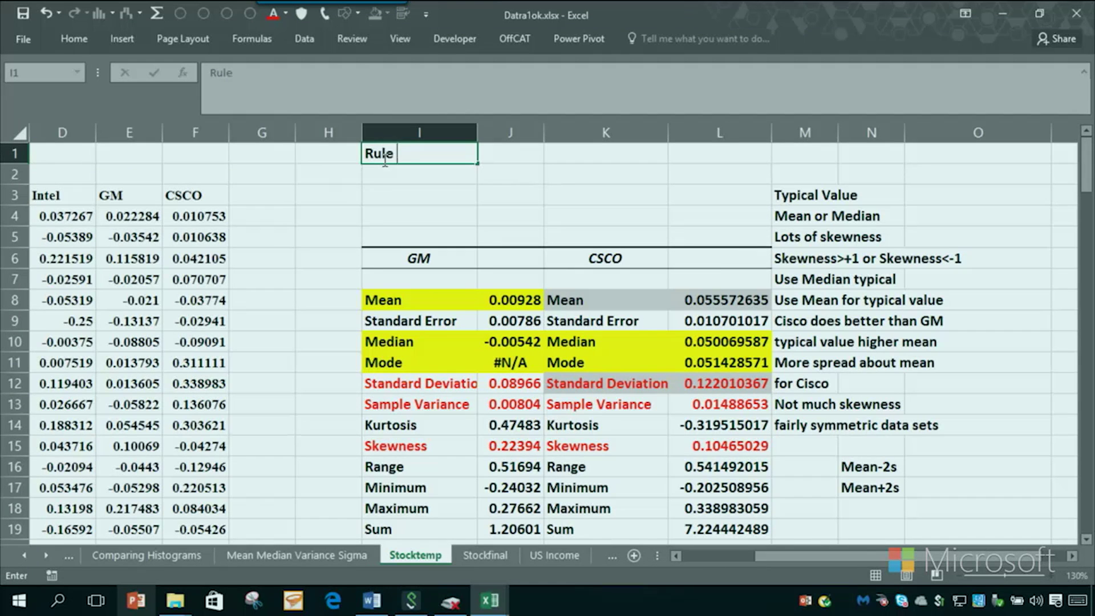
Enter the 'Rule of Thumb' heading in I1 and '95% of your data is within' in I2.
text(mb)
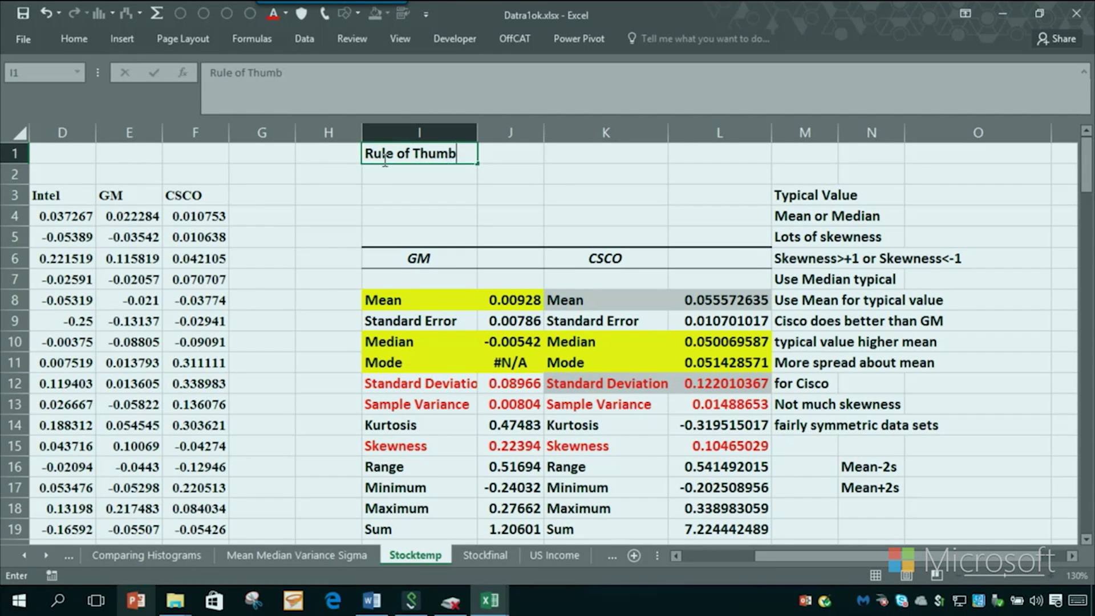
key(Return)
text(9)
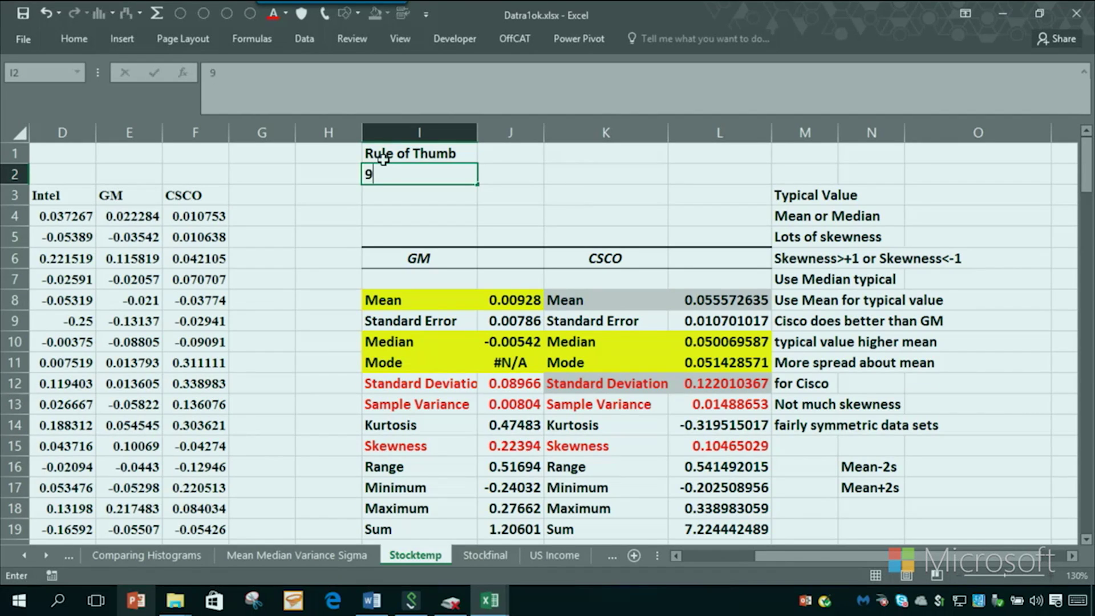
text(5% of your data)
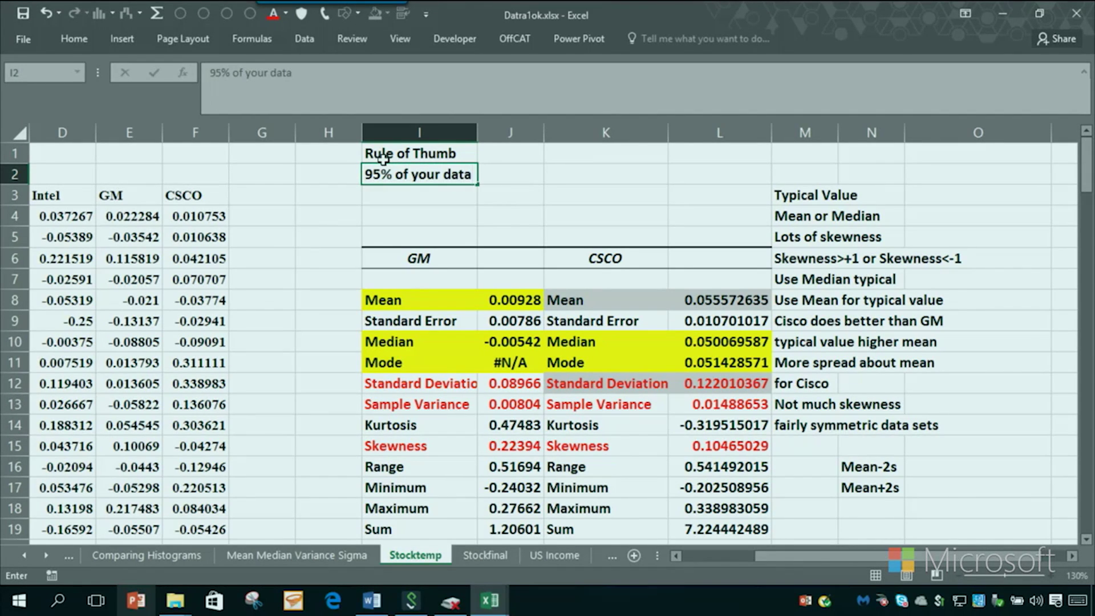
text( is within)
key(Return)
Add '2 standard deviations of the mean' in I3 and the outlier definition note in I4.
text(2 stan)
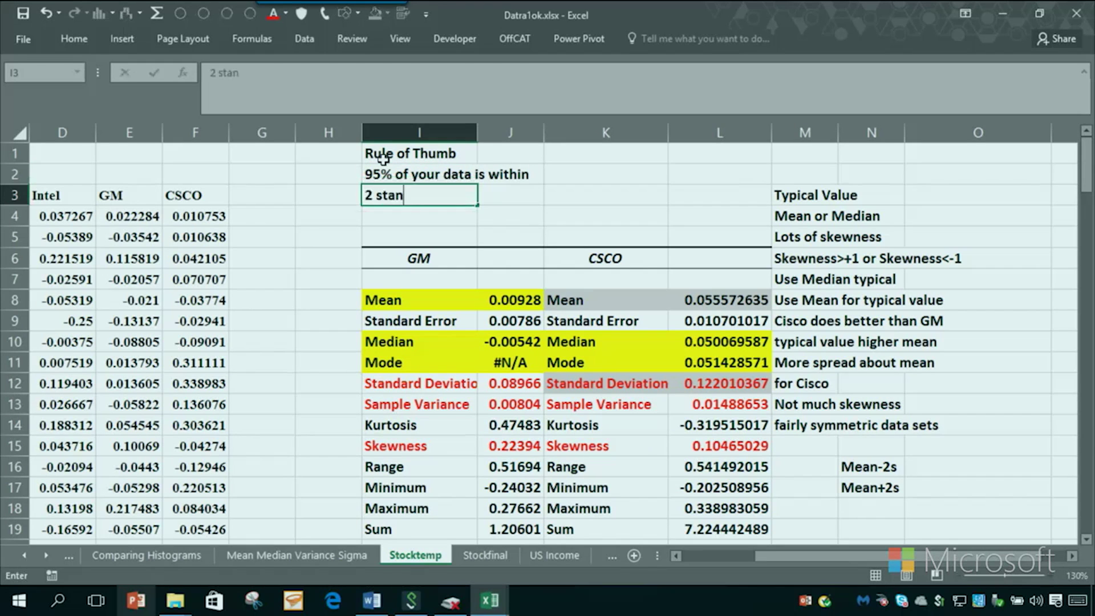
text(dard deviations of the mean)
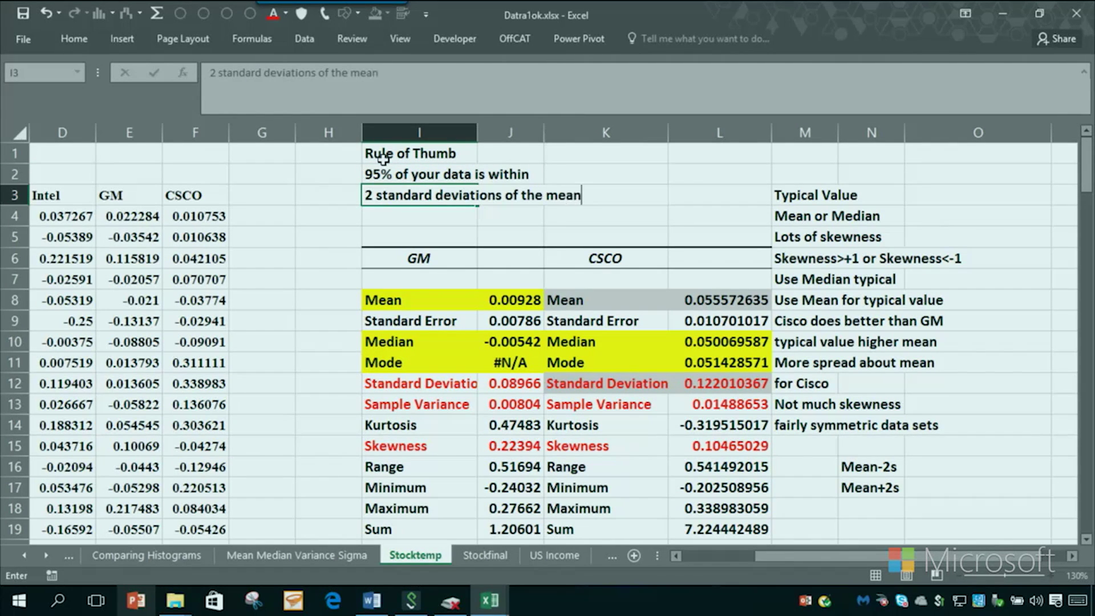
key(ctrl+Return)
key(Down)
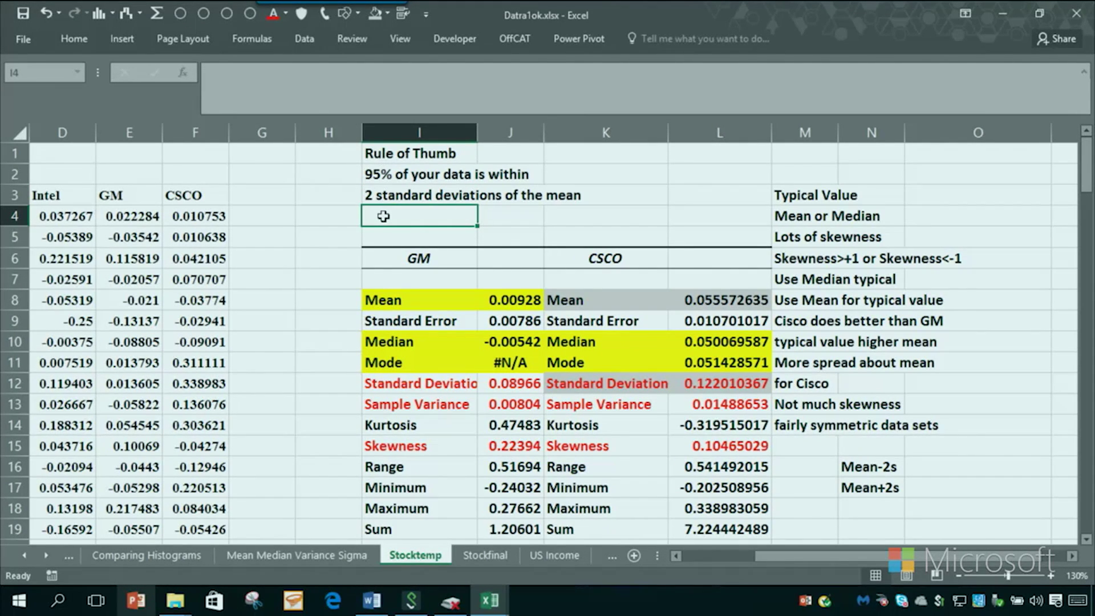
text(anything)
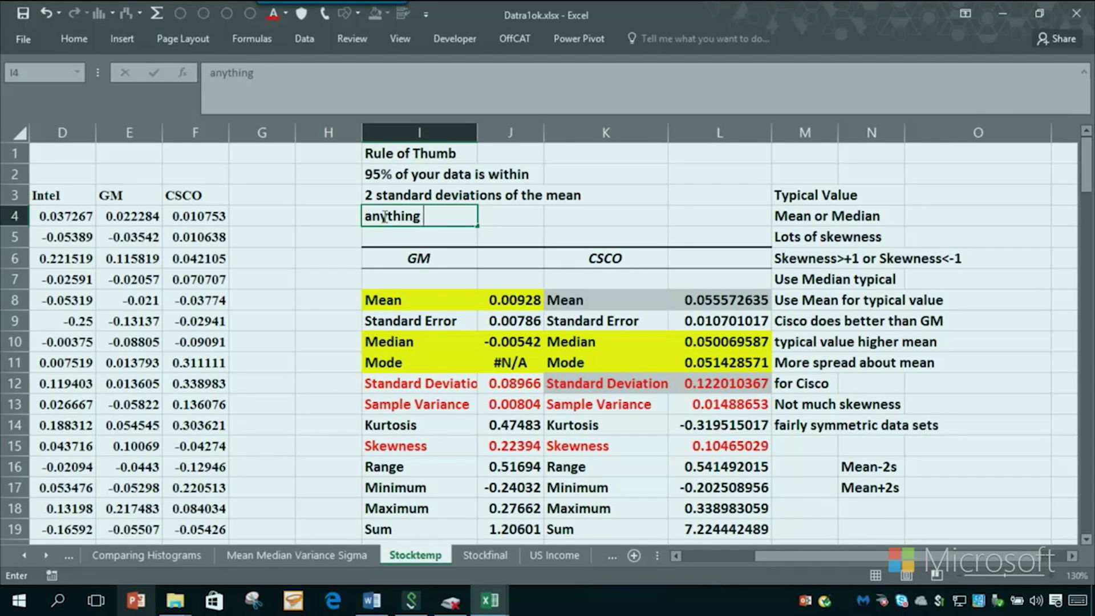
text( more tha)
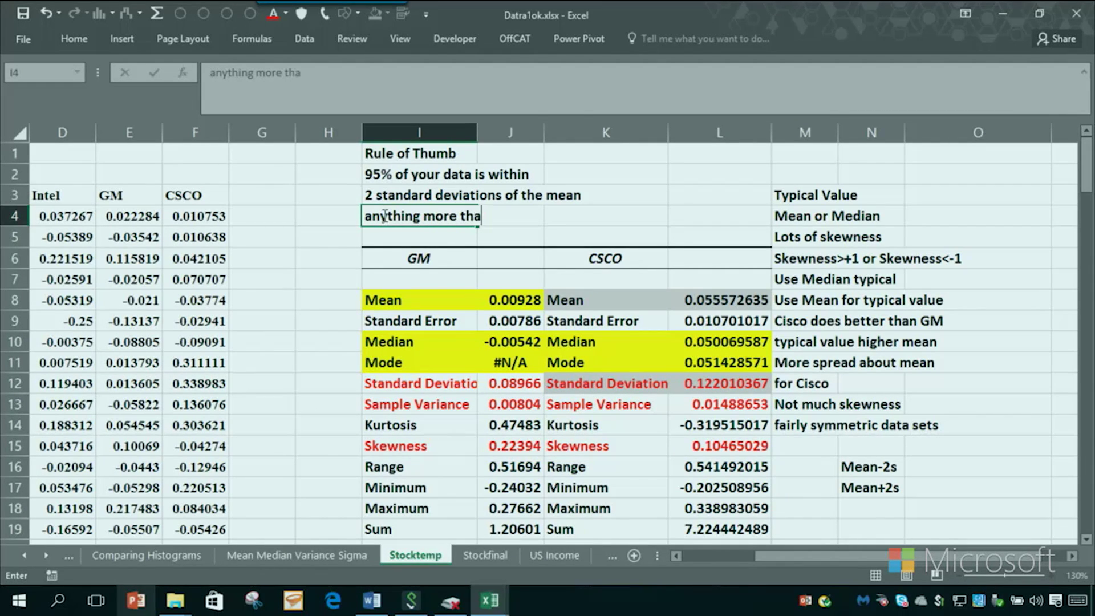
text(n 2 std d)
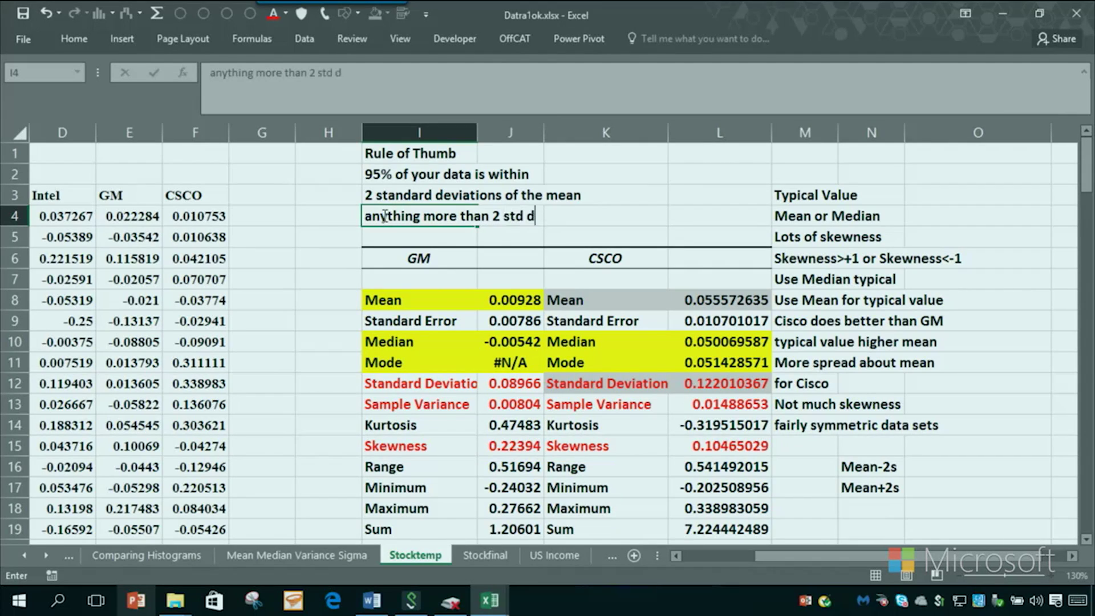
text(ev from mean is ca)
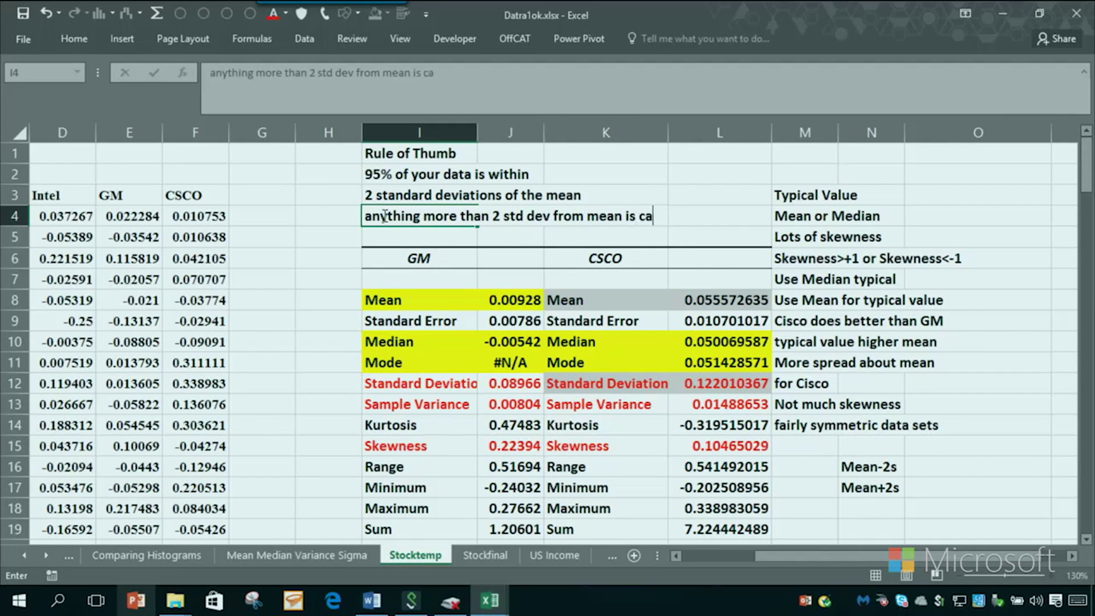
text(lled outlier)
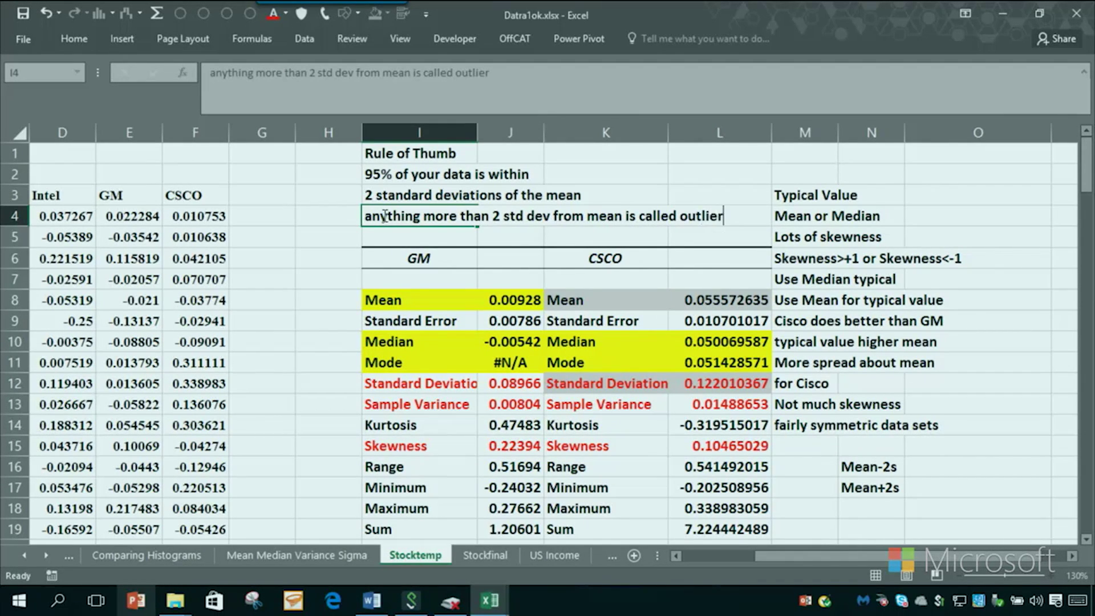
key(Return)
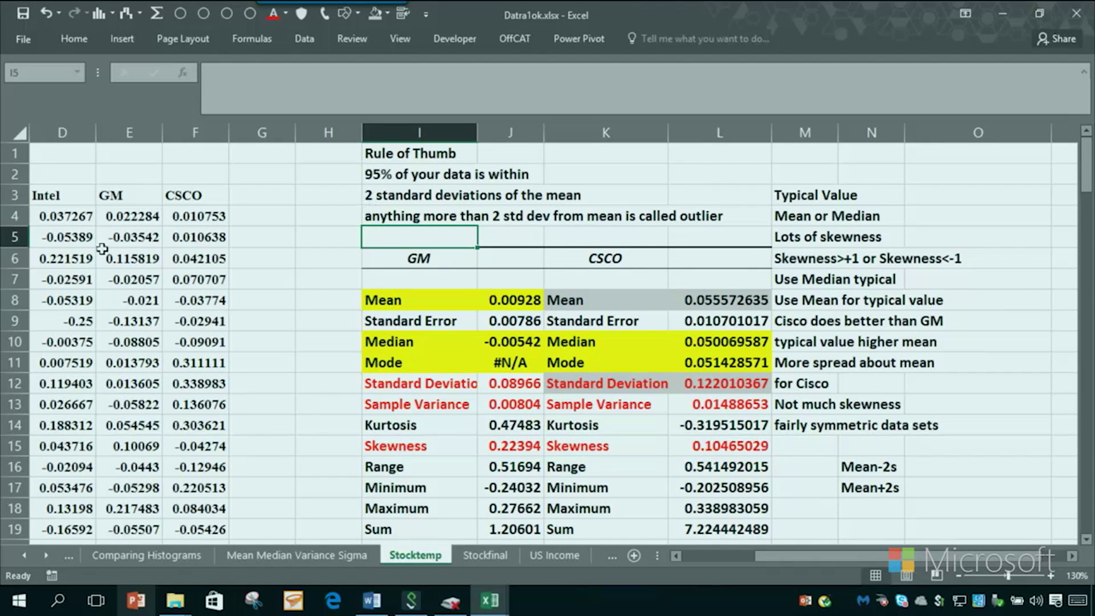
Enter =L8-2*L12 in O16 as CSCO's Mean-2s bound.
click(937, 473)
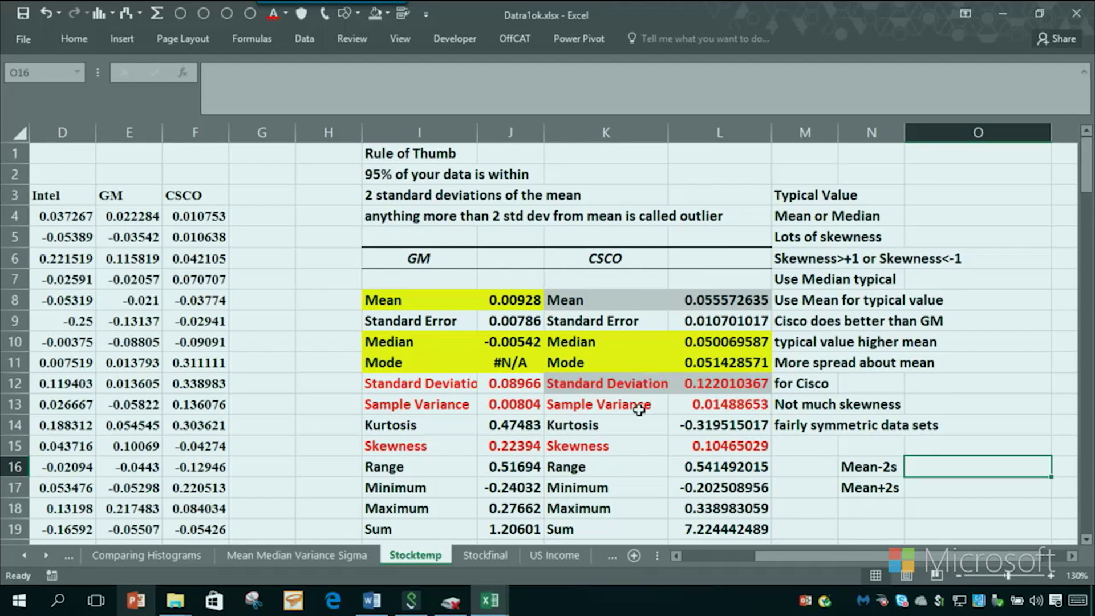
text(=)
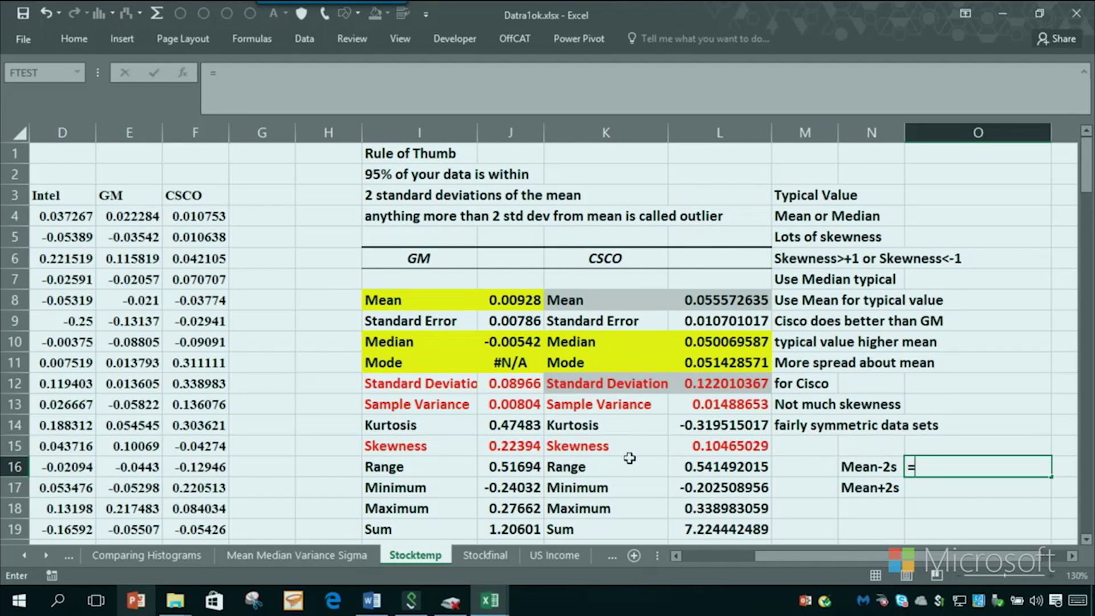
click(696, 301)
text(-2*)
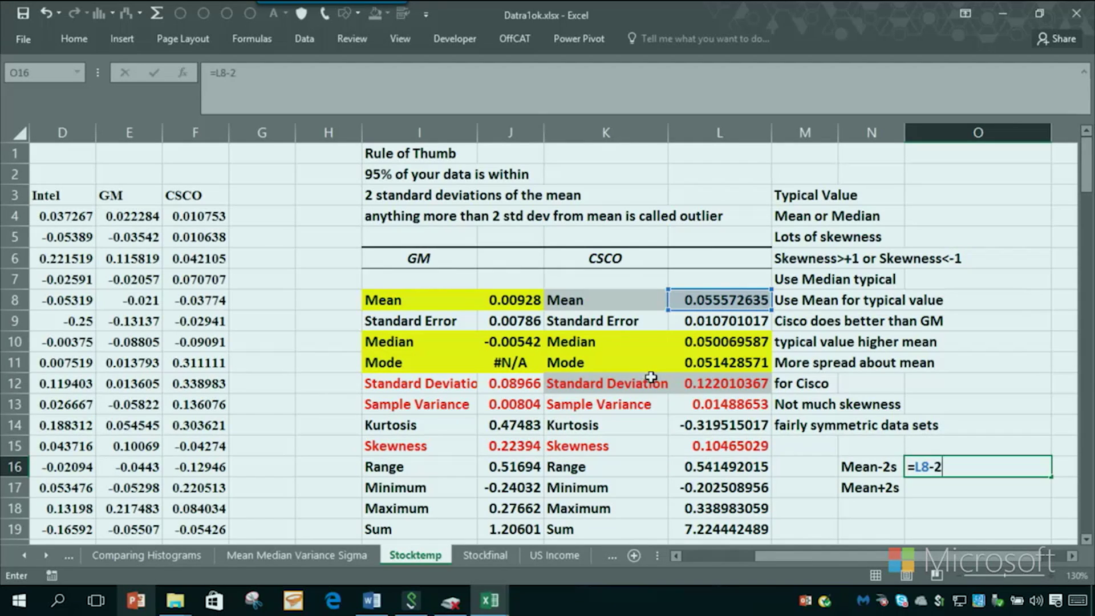
click(726, 384)
key(Return)
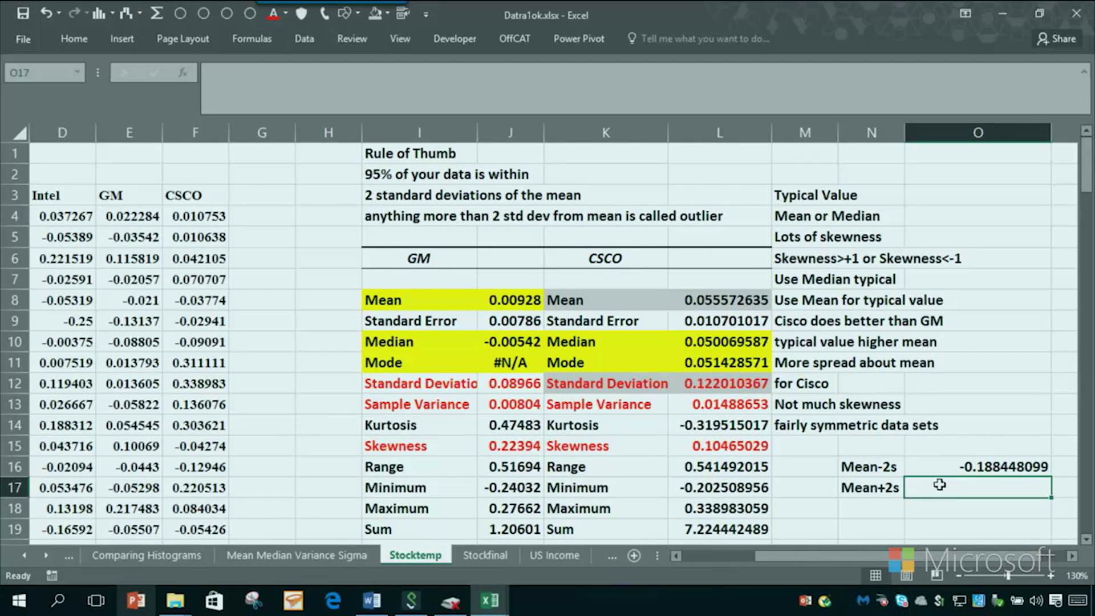
Enter =L8+2*L12 in O17 as CSCO's Mean+2s bound.
text(=)
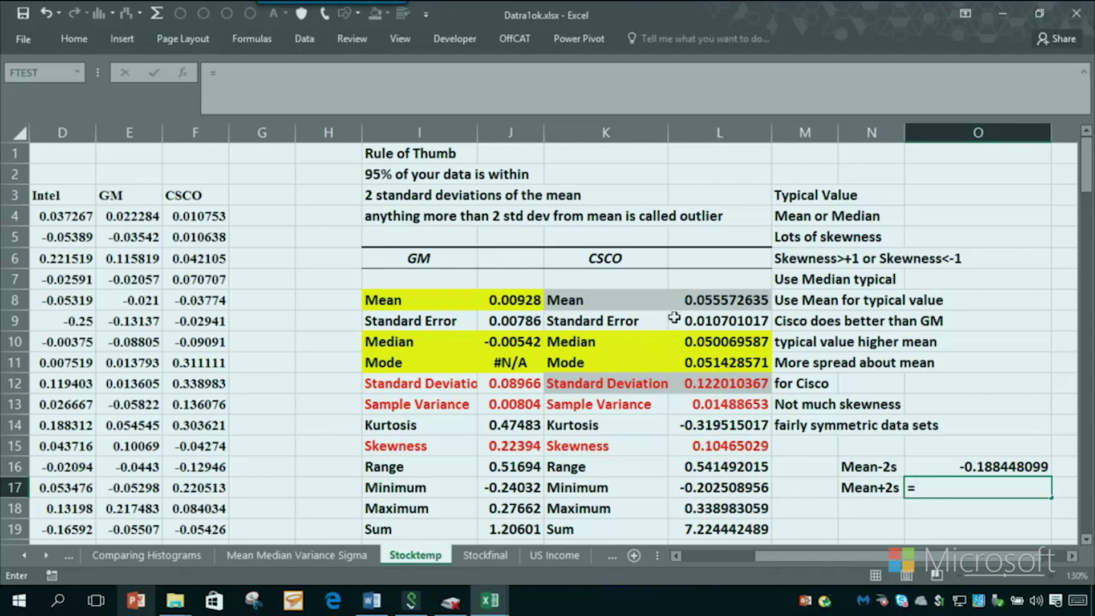
click(699, 301)
text(+2)
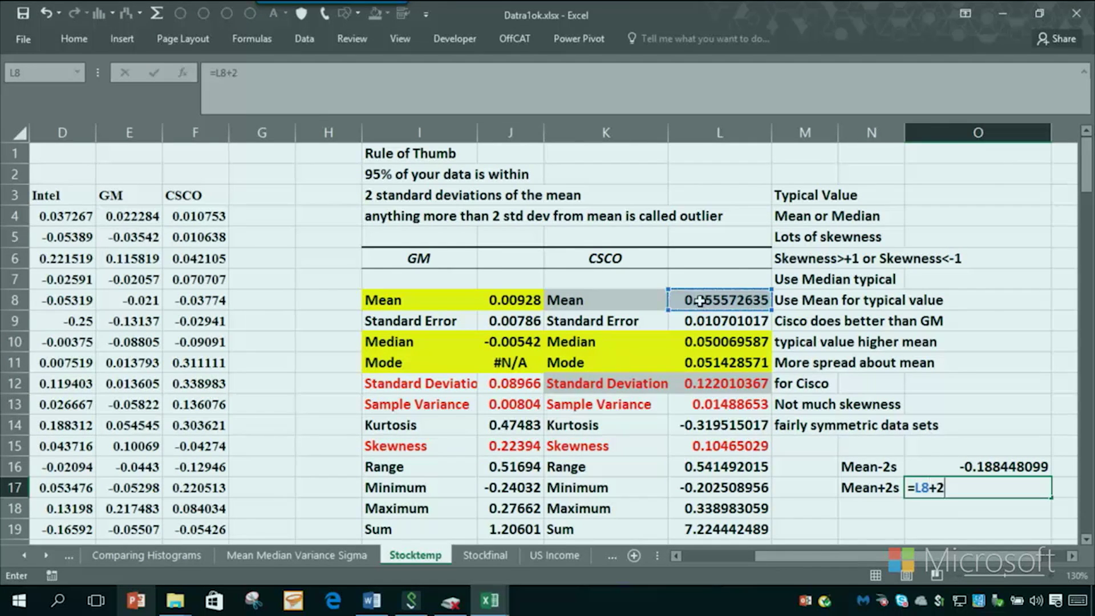
text(*)
click(702, 384)
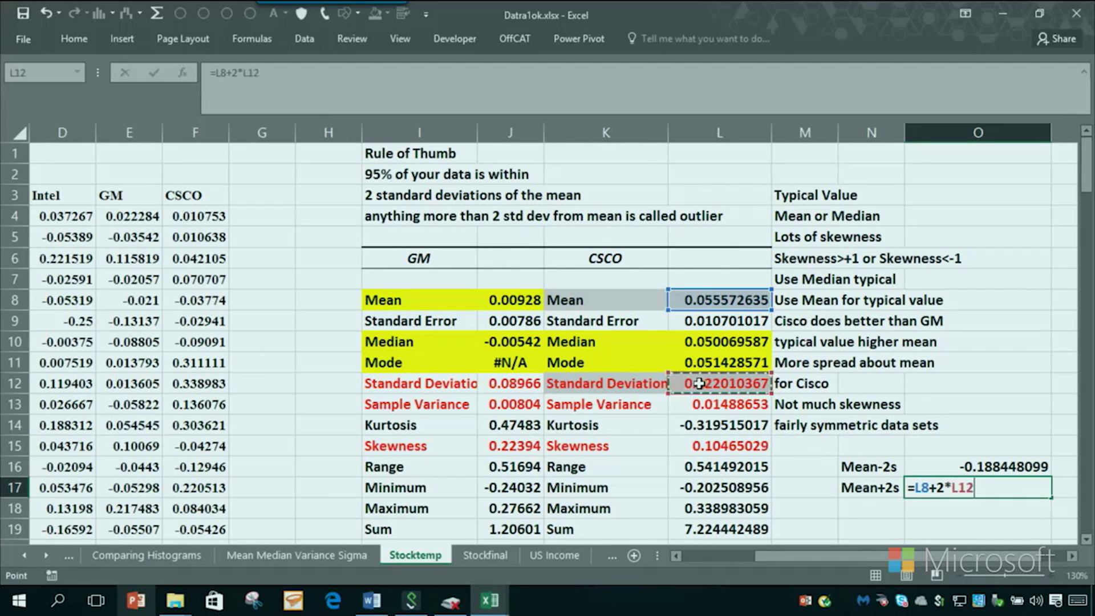
key(Return)
key(Right)
key(Right)
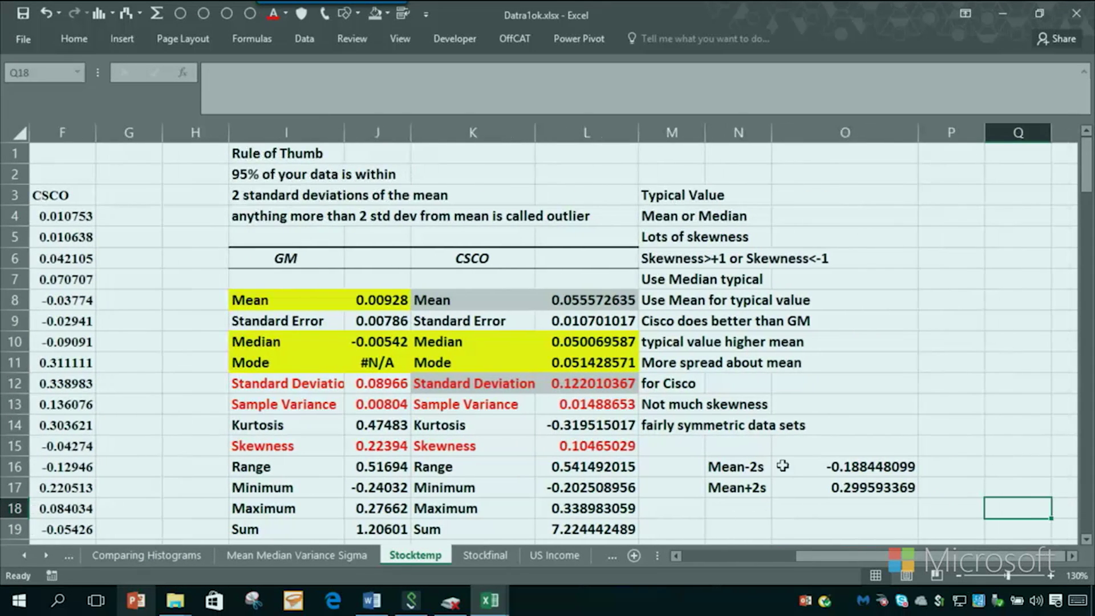
click(783, 462)
click(786, 483)
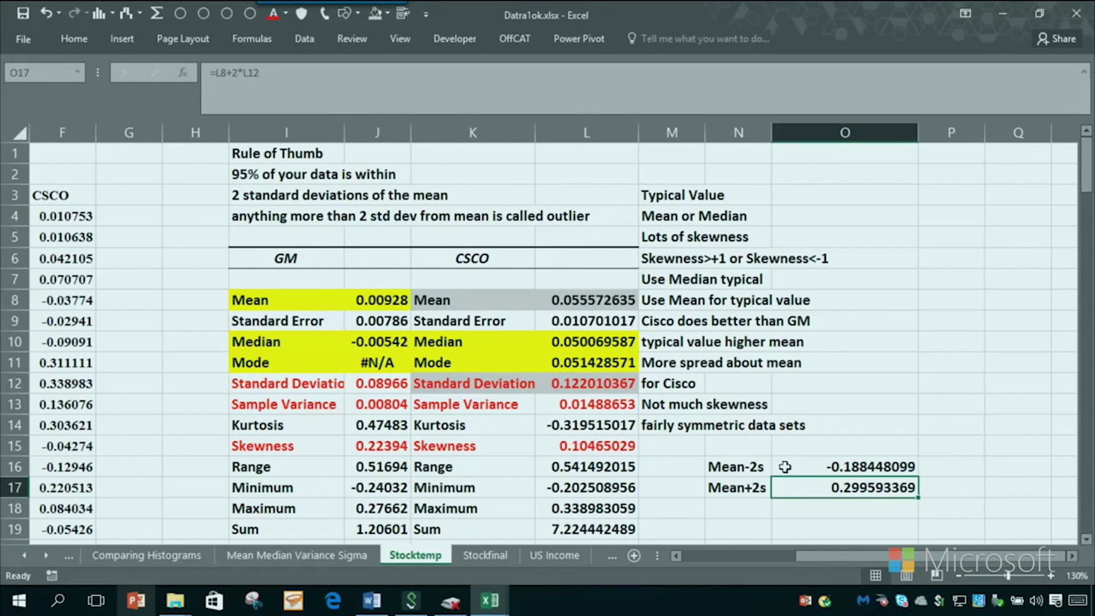
click(786, 469)
click(789, 482)
click(791, 464)
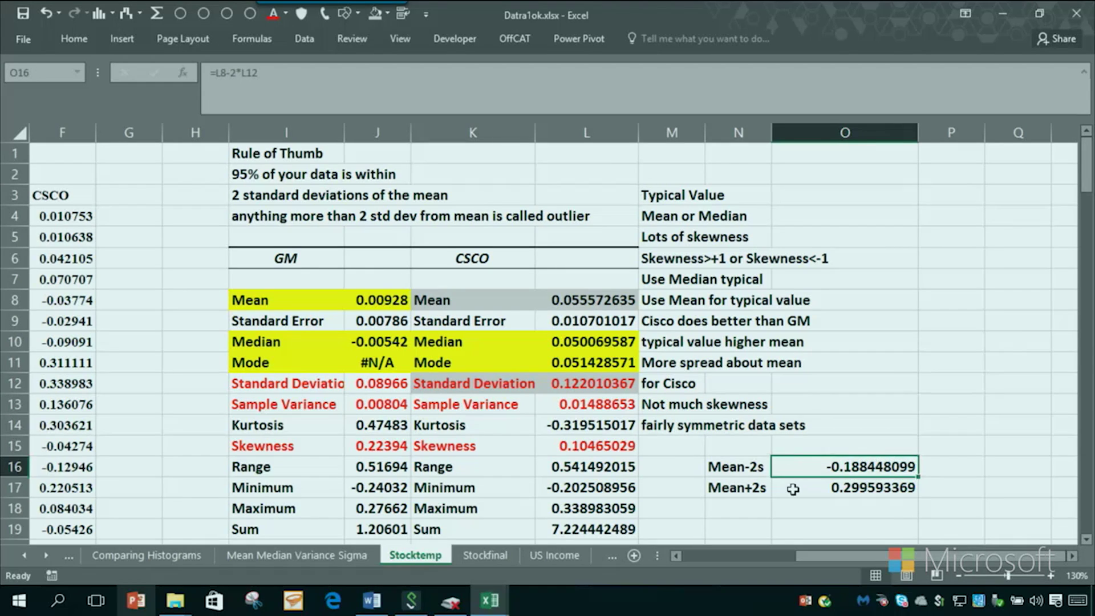
click(794, 489)
click(797, 469)
click(798, 487)
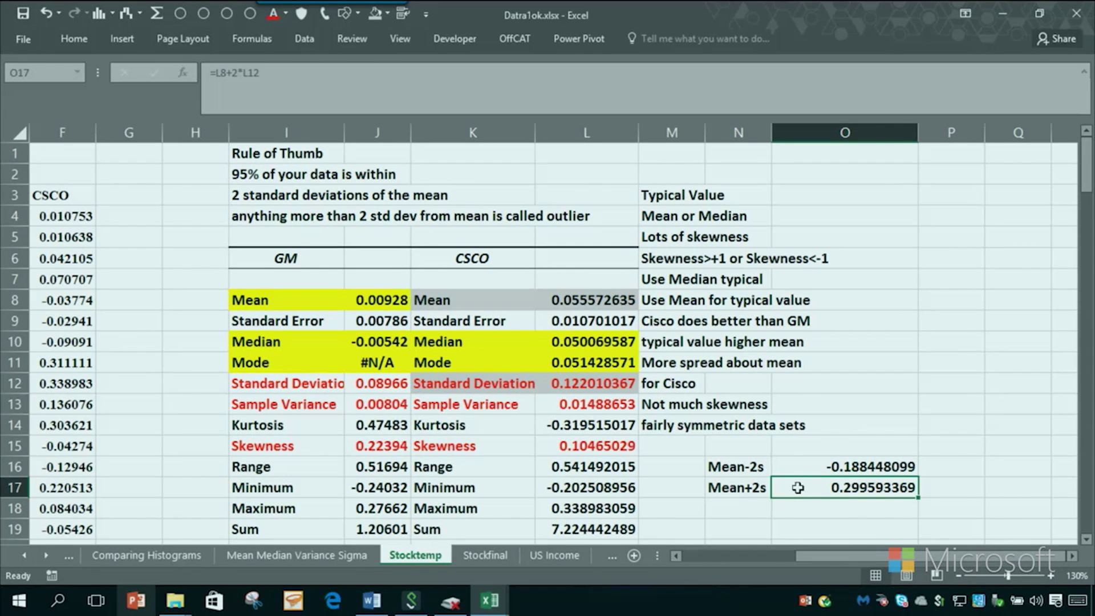
click(800, 467)
click(804, 488)
click(803, 468)
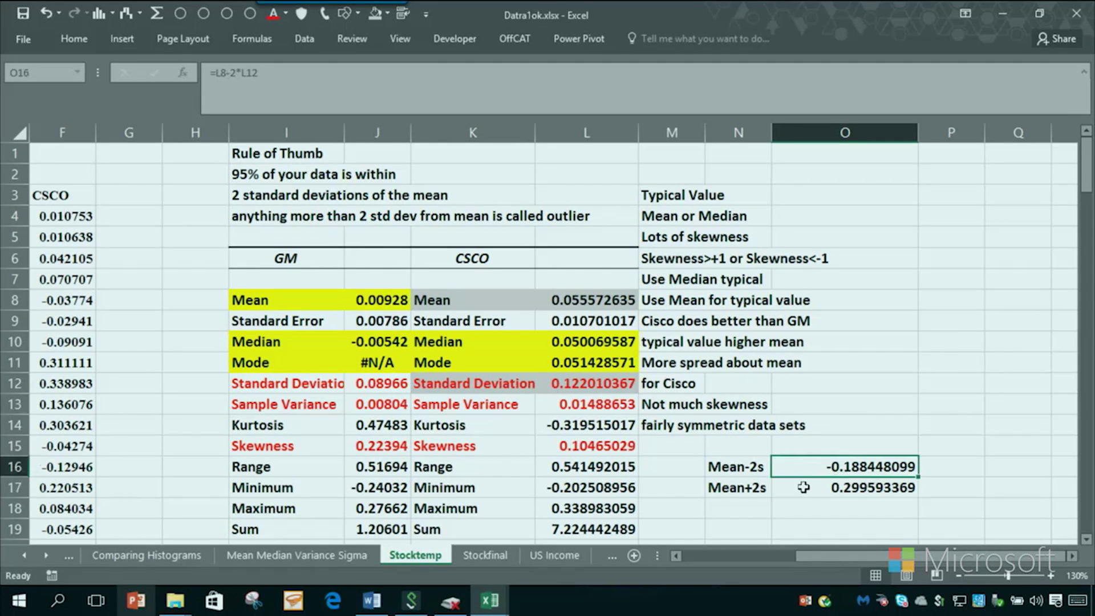
click(805, 488)
click(807, 466)
click(807, 488)
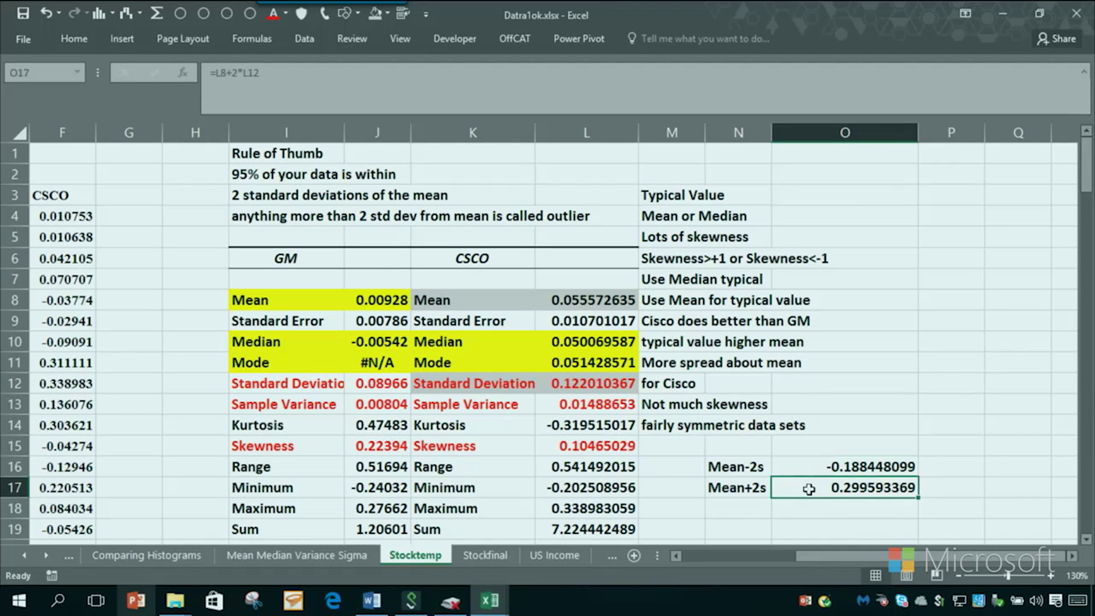
click(805, 466)
click(810, 491)
click(805, 467)
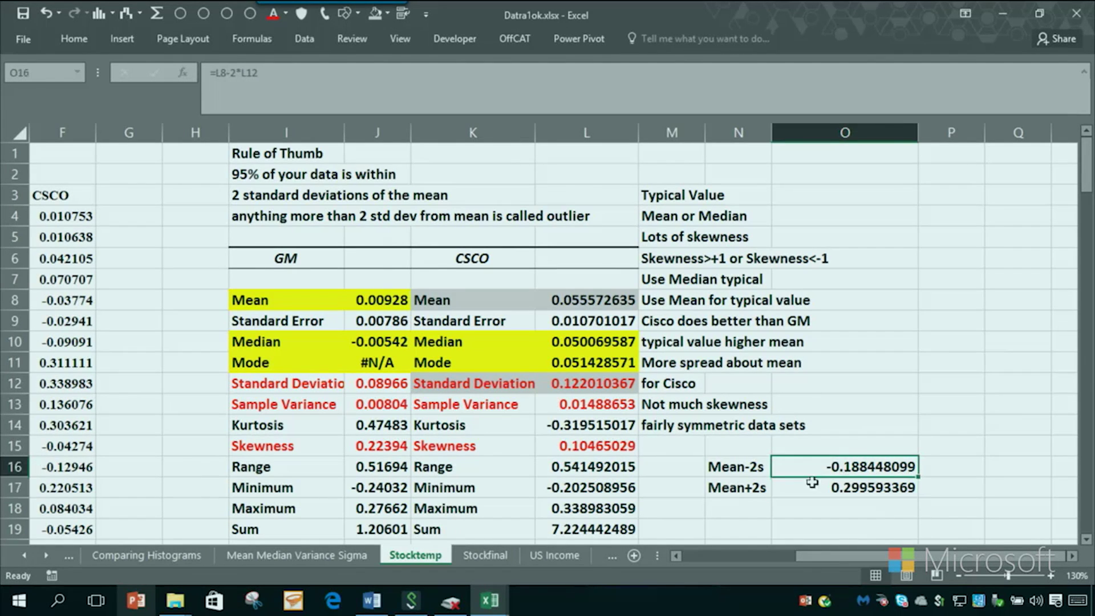
click(807, 488)
scroll(798, 498, down, 1)
scroll(799, 498, down, 1)
click(764, 469)
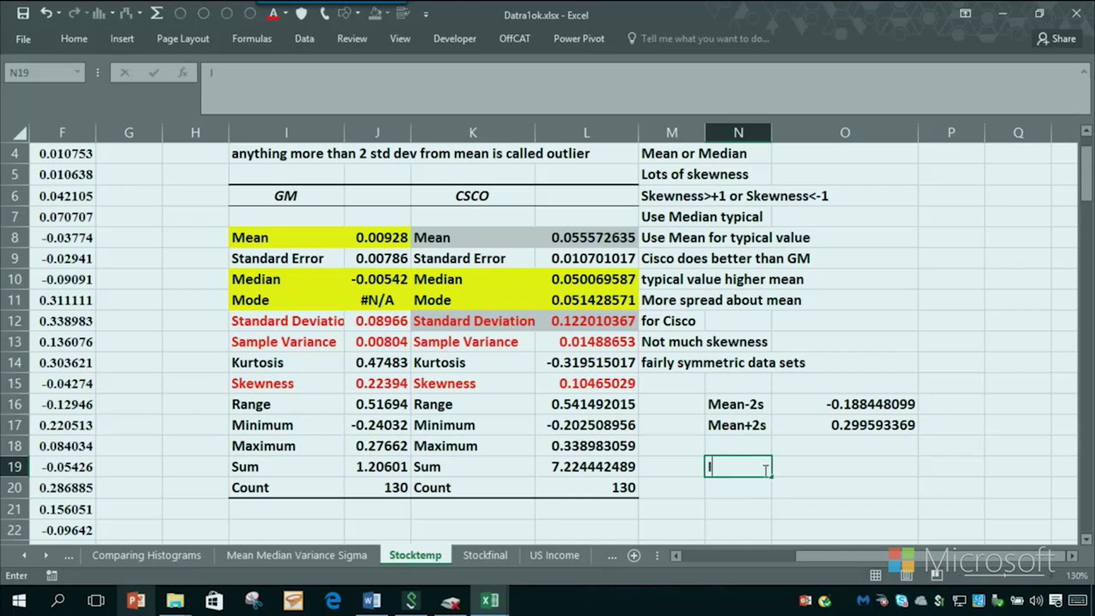
Label N19 'IQ' and enter 'mean=100' beneath it.
text(Iqs)
key(Return)
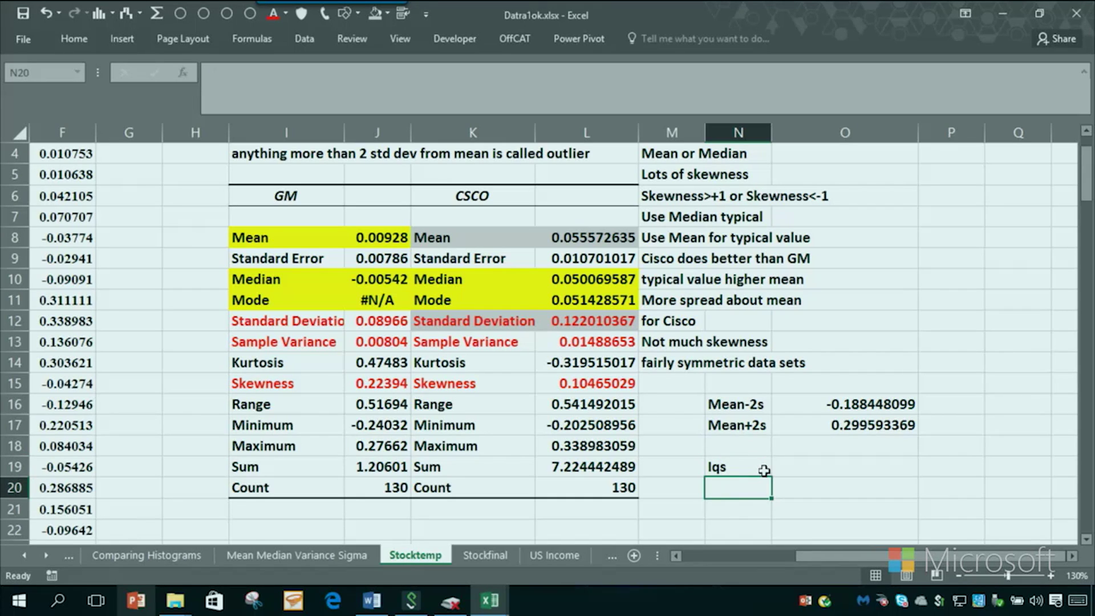
click(764, 469)
text(IQ)
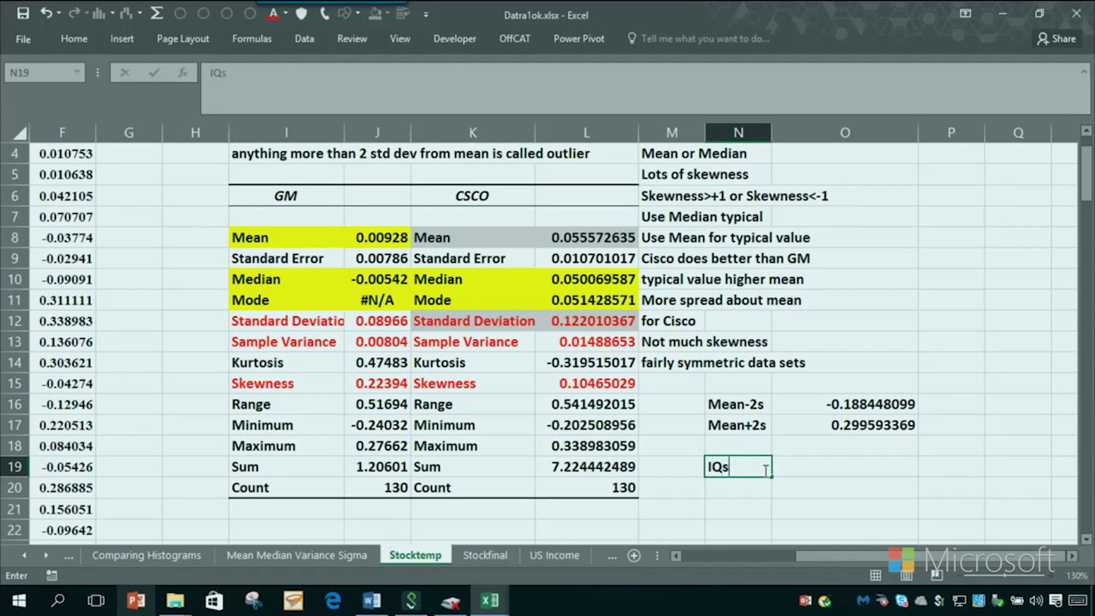
key(Return)
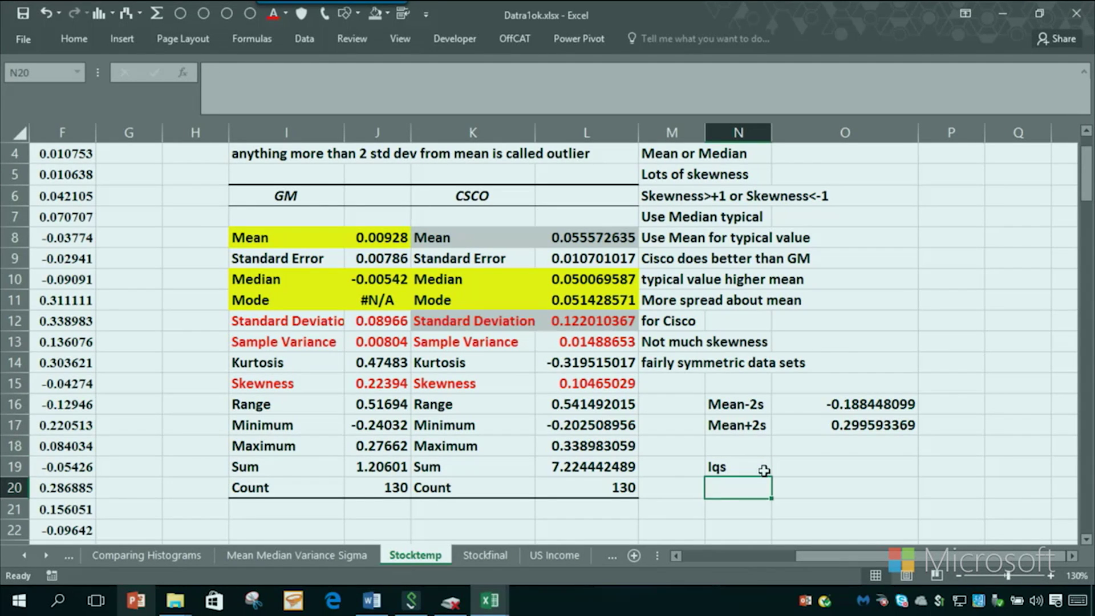
text(mean=100)
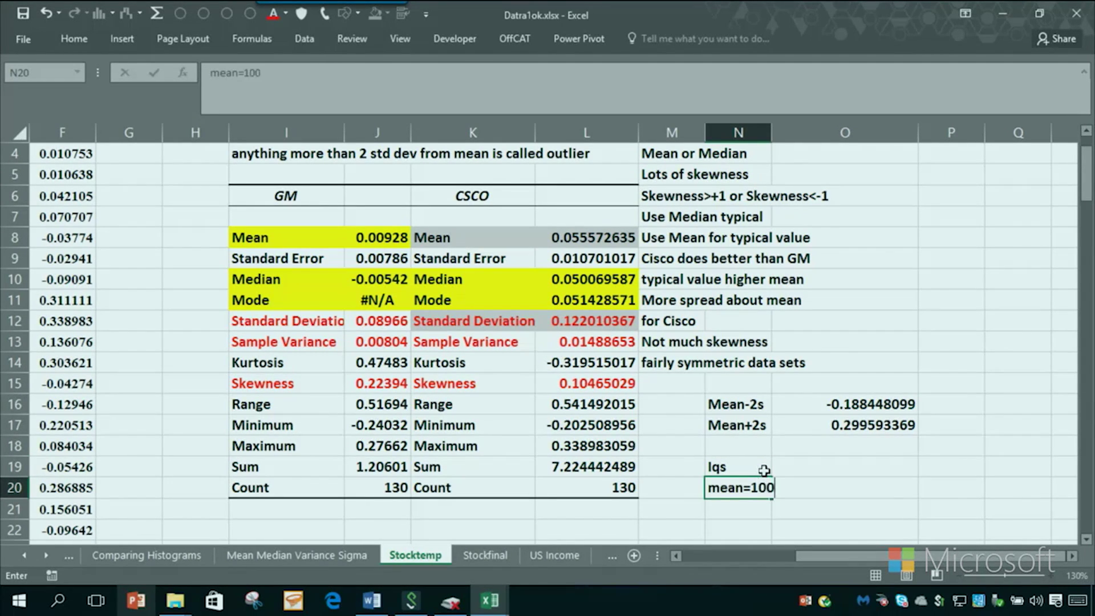
key(Return)
Add the 'st dev =15' note in N21.
text(st dev)
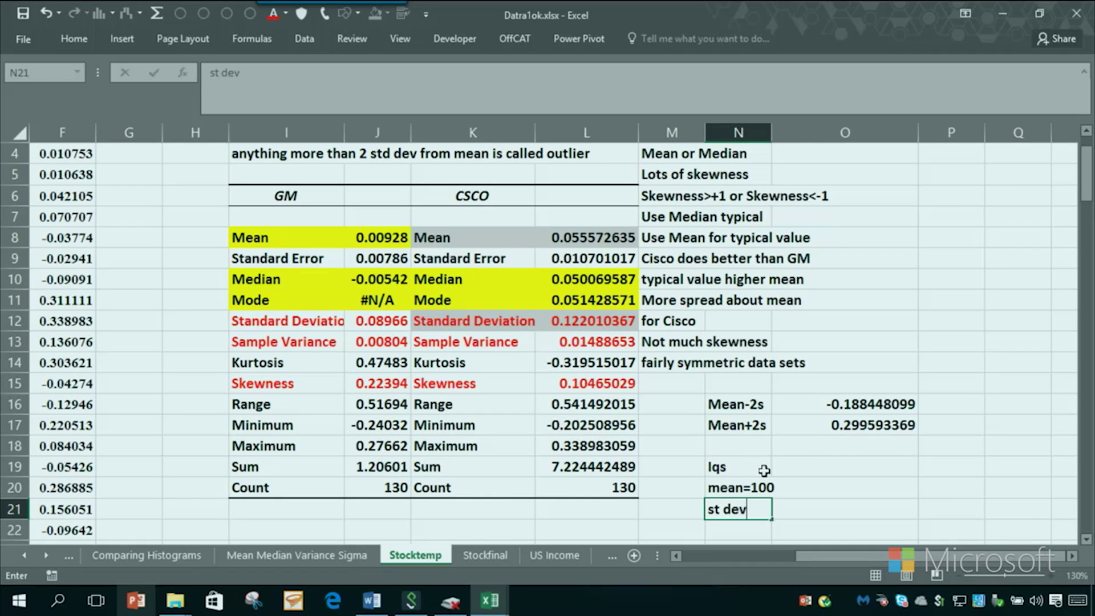
text( =15)
key(Return)
key(Return)
key(Up)
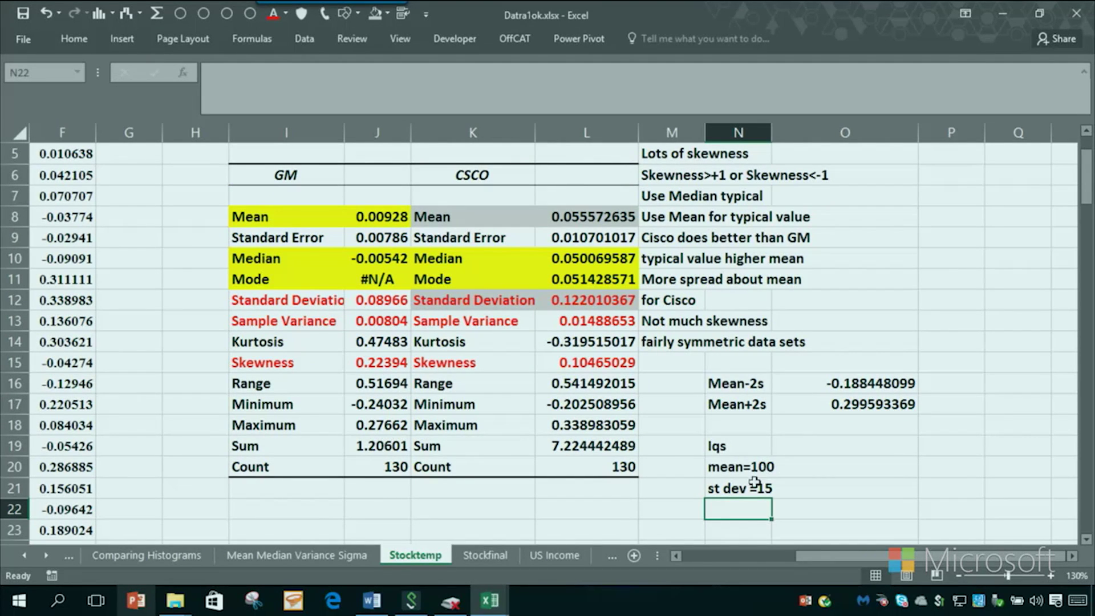
click(747, 489)
click(734, 508)
Add '70 to 130 95% of all people's' in N22 and 'IQs' in N23.
text(70 to )
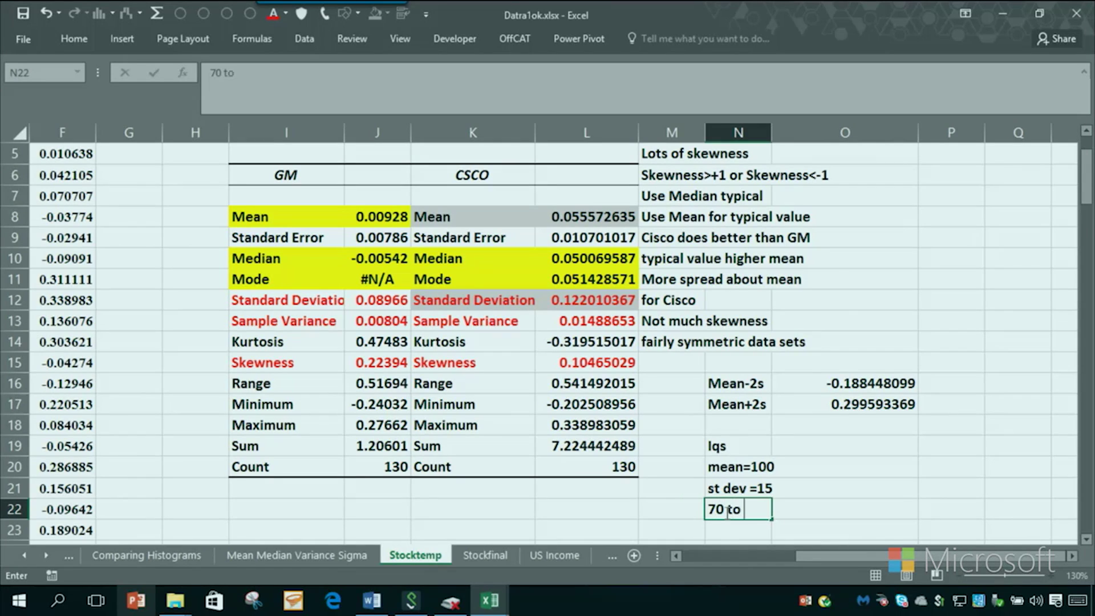
text(130 95% of )
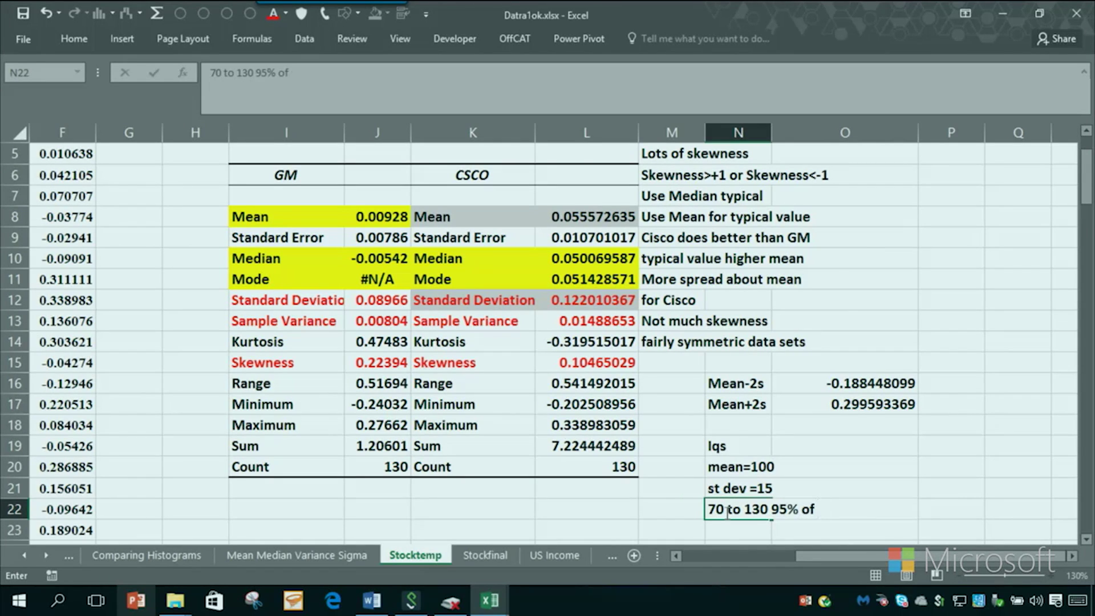
text(all people)
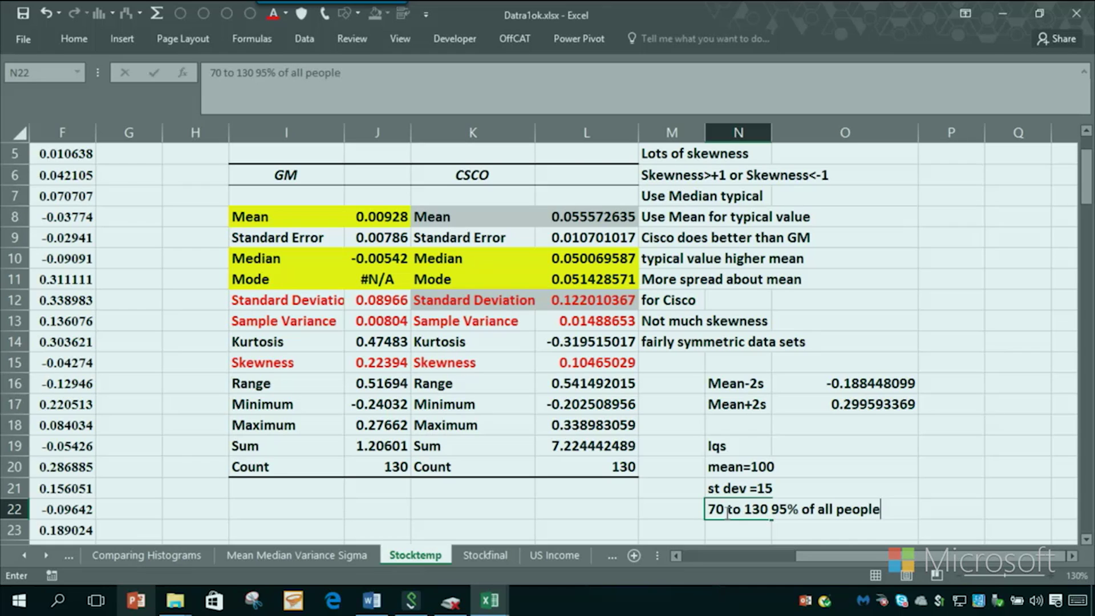
text('s)
key(Return)
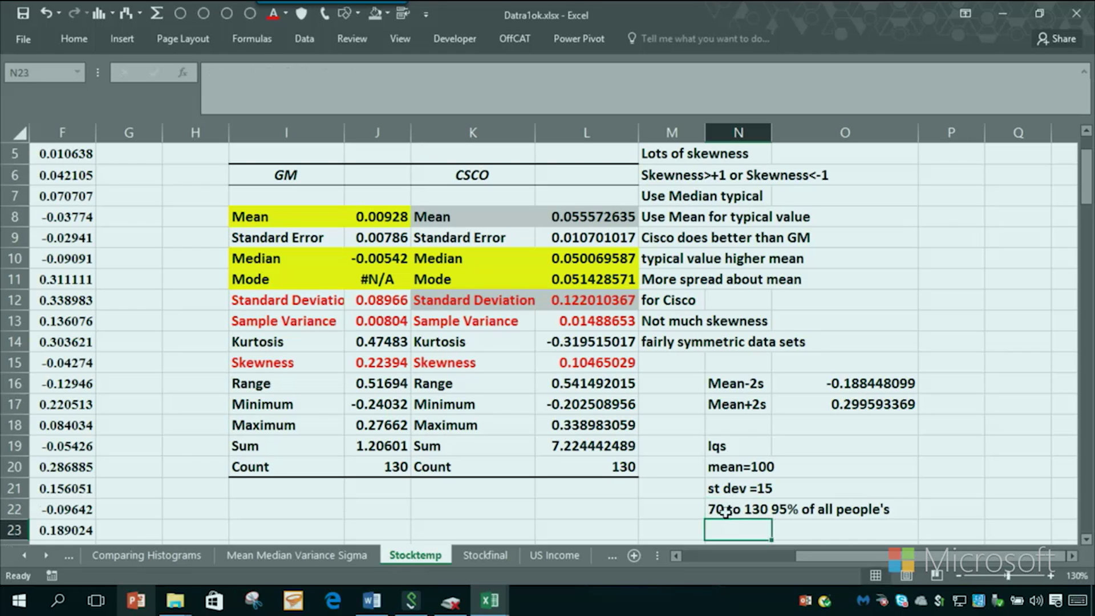
text(l)
text(Q)
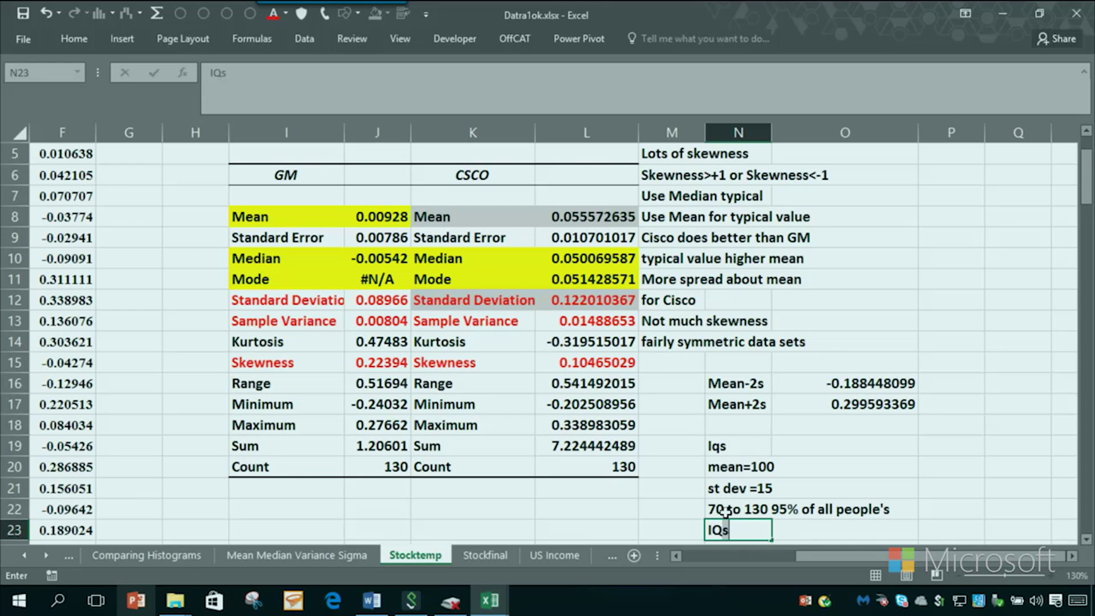
text(s)
key(Return)
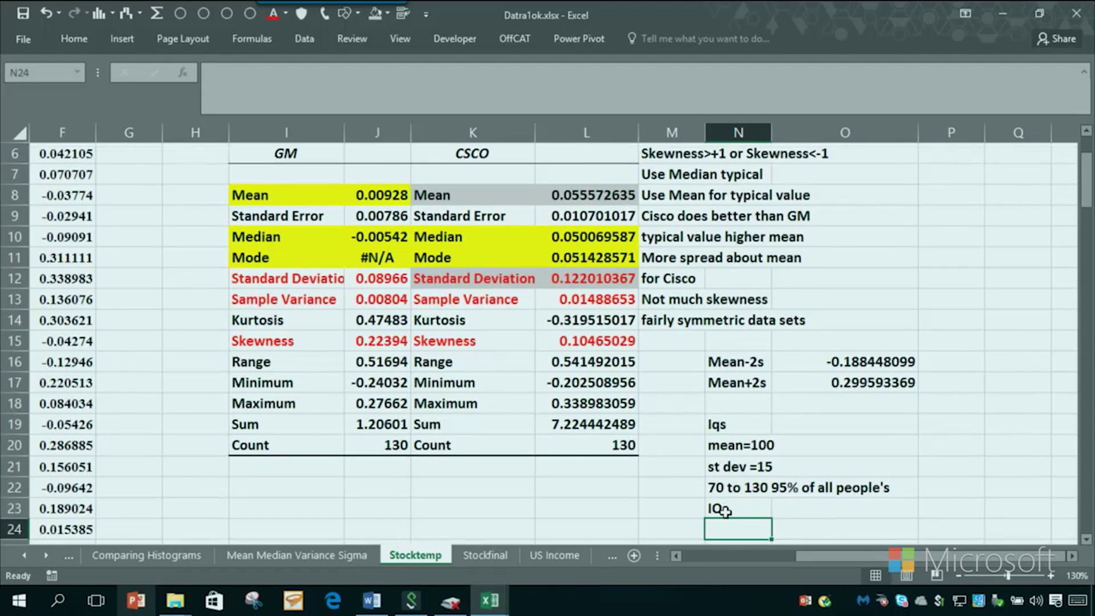
click(756, 505)
click(744, 488)
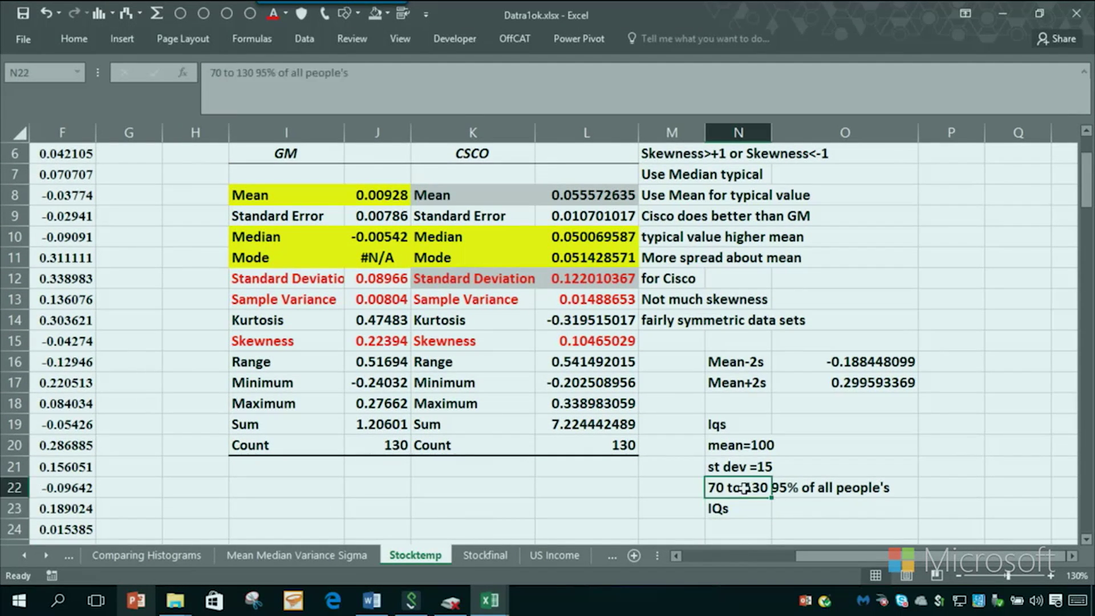
click(748, 509)
click(717, 489)
Enter 'Football point spreads', 'mean=Las Vegas prediction' and 'std dev around 14 points' in L24:L26.
scroll(658, 514, down, 1)
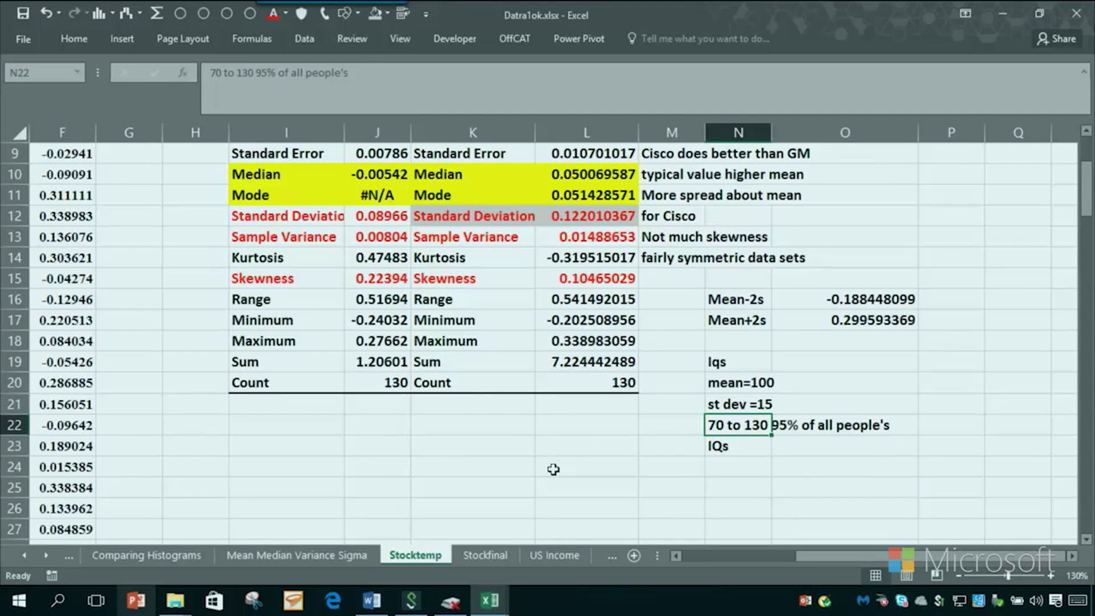
click(553, 469)
text(Fo)
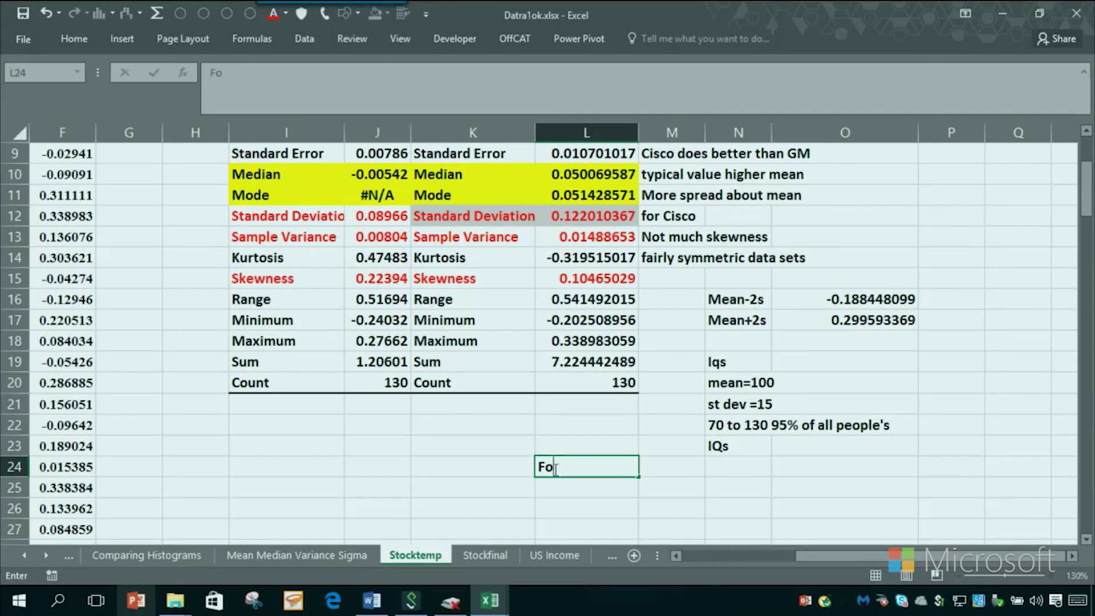
text(otball point spreads)
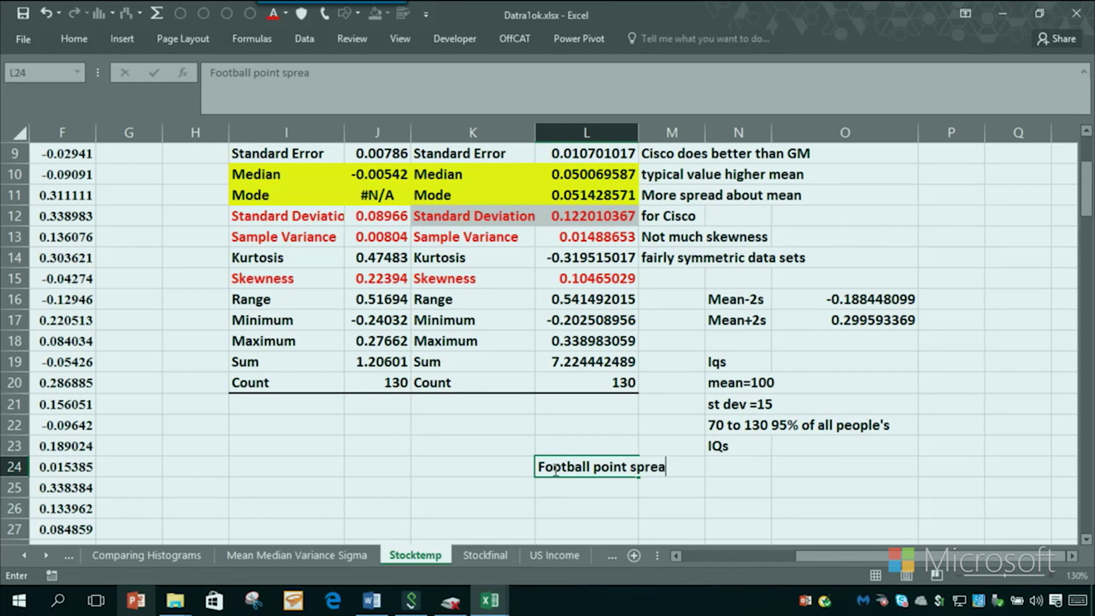
key(Return)
text(me)
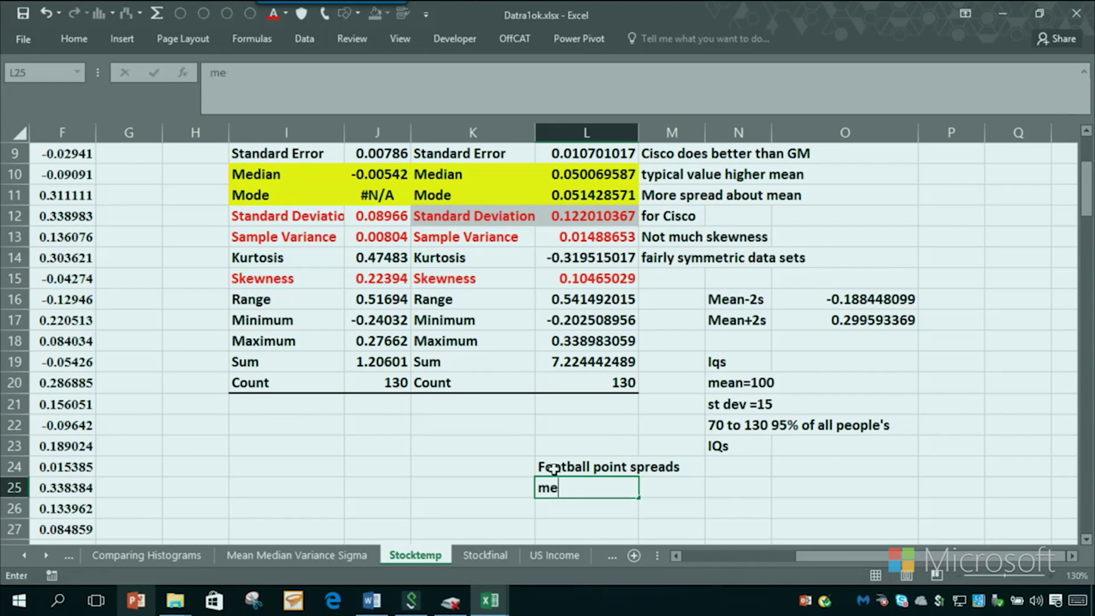
text(an=Las Vegas )
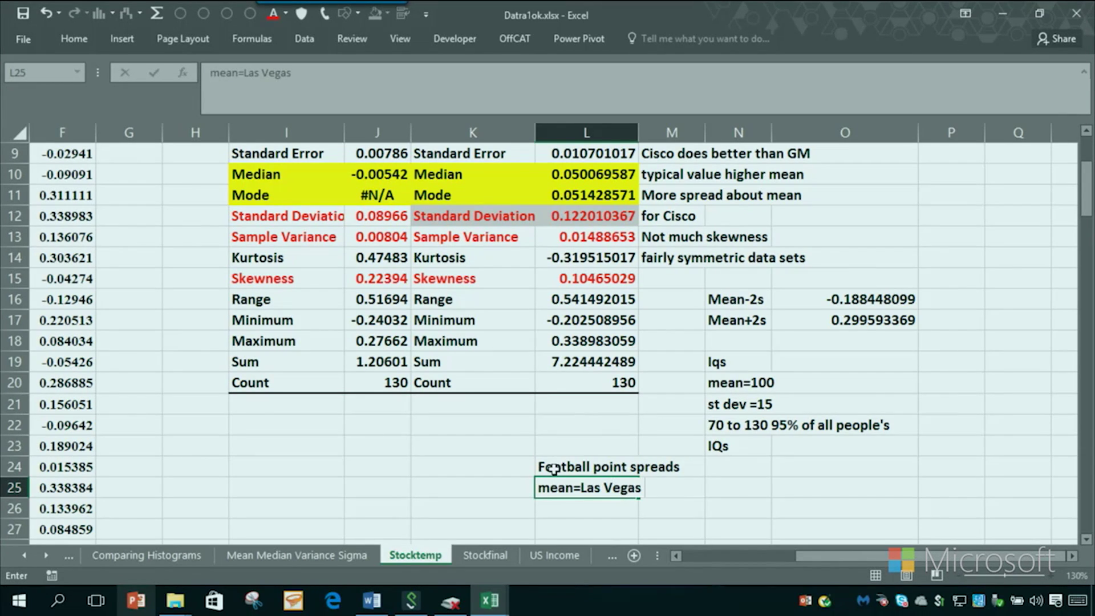
text(prediction)
key(Return)
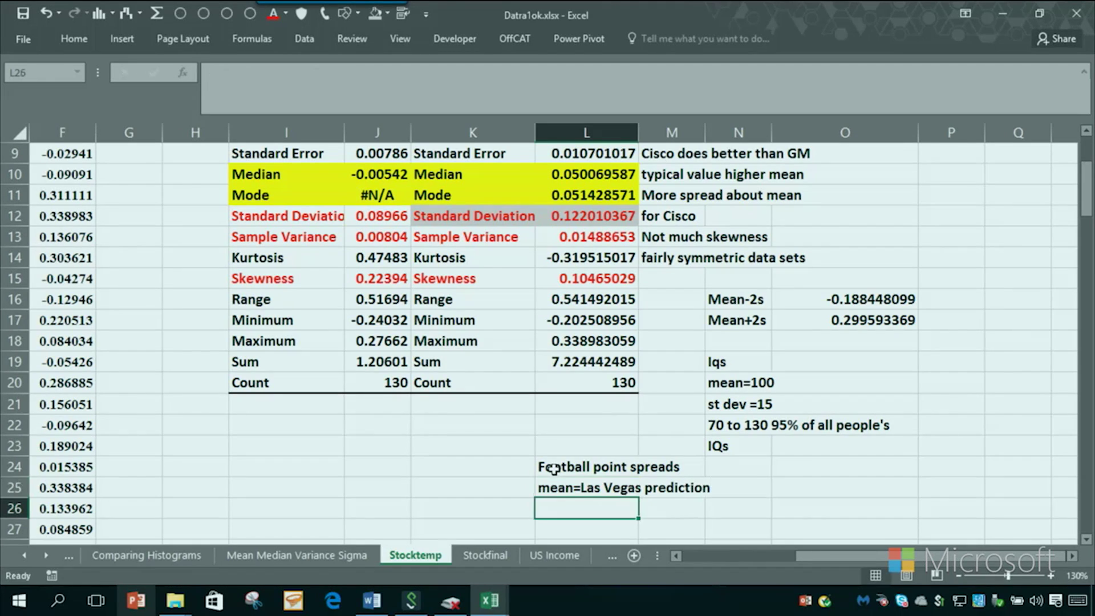
text(std )
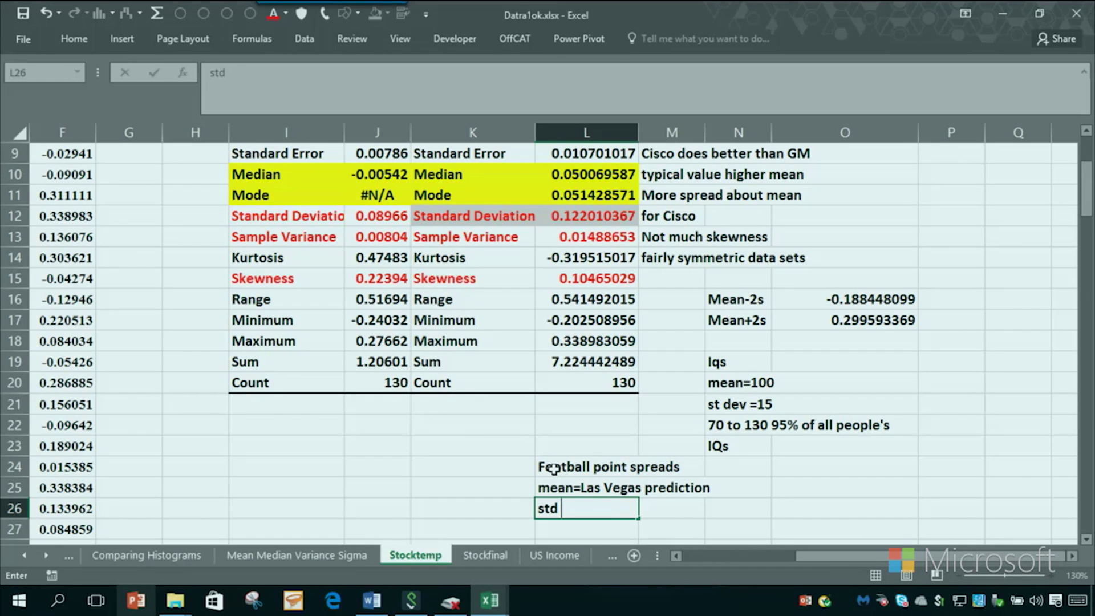
text(dev around 134 poi)
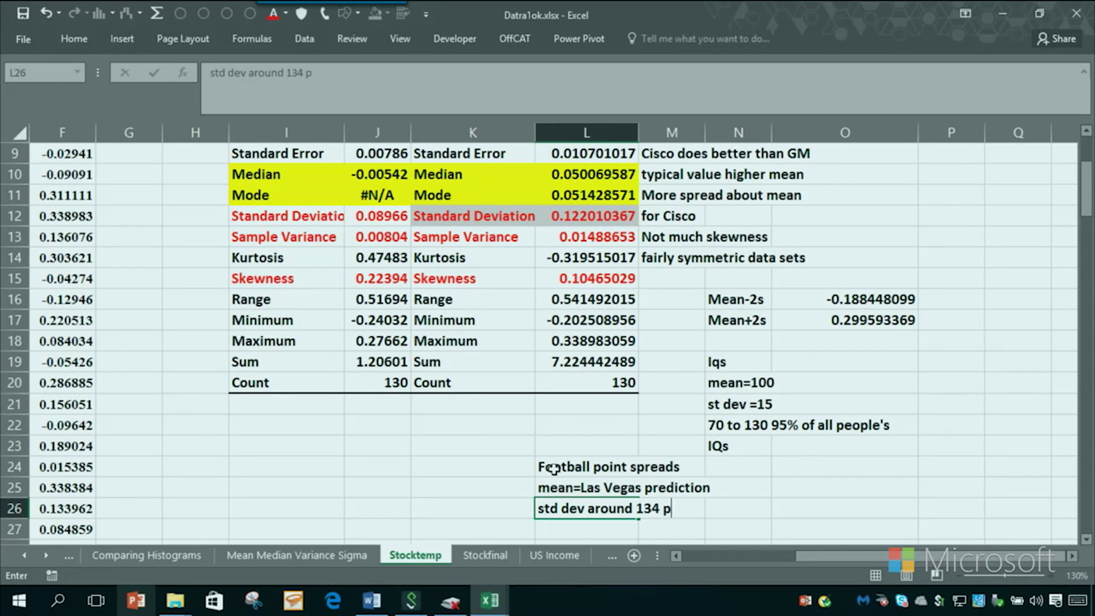
key(BackSpace)
key(BackSpace)
key(BackSpace)
key(BackSpace)
key(BackSpace)
key(BackSpace)
text(4 poin)
key(Return)
Add the game example 'Carolina favored by 5' in K27.
scroll(553, 469, down, 1)
click(482, 494)
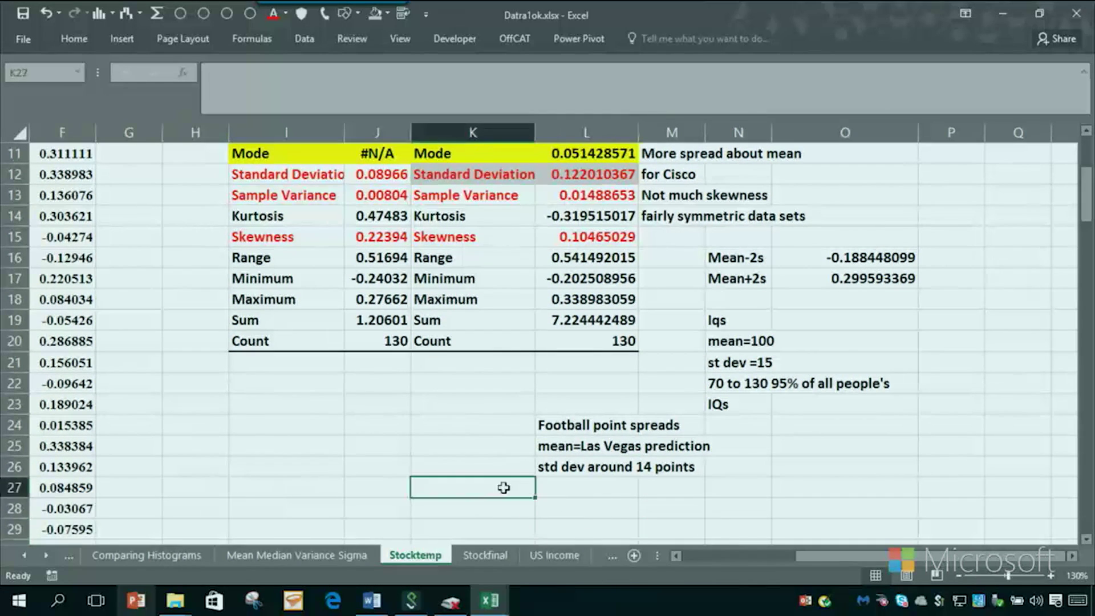
text(Carolin)
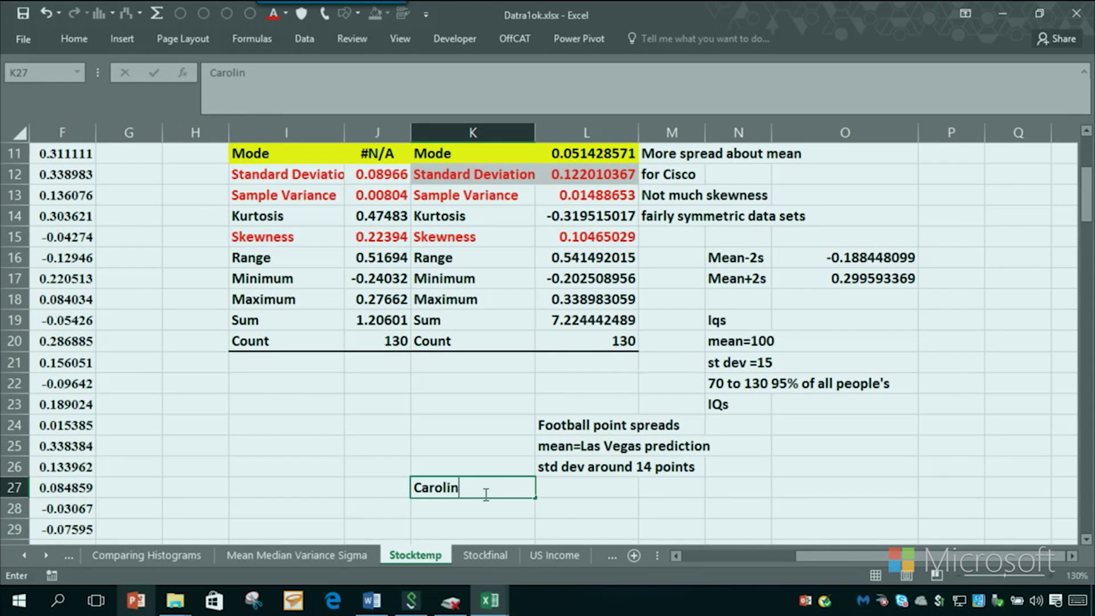
text(a favored b)
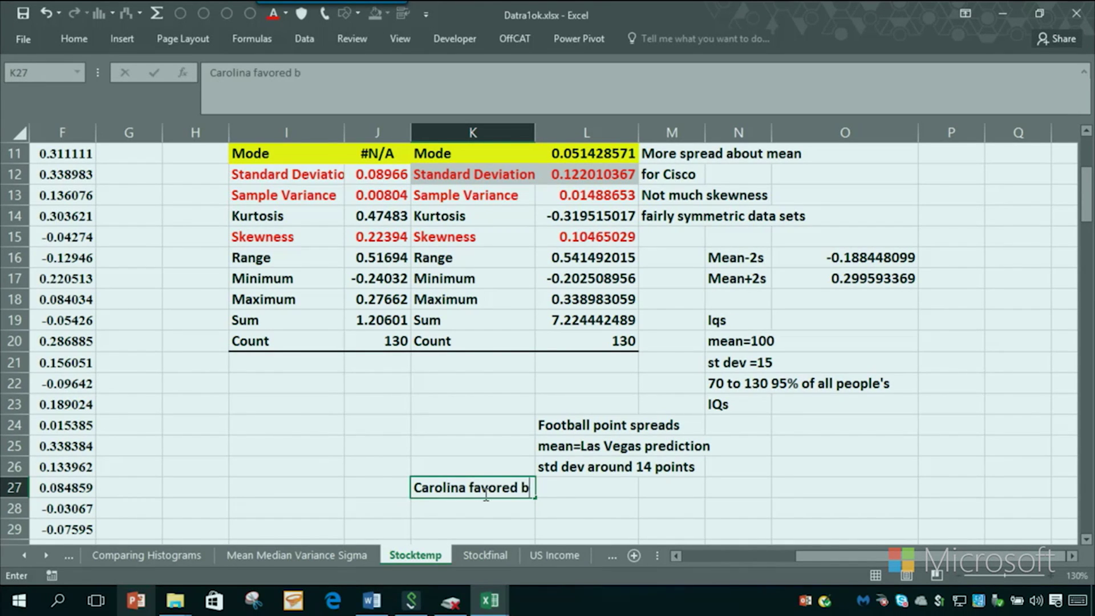
text(y 5)
key(Return)
click(559, 469)
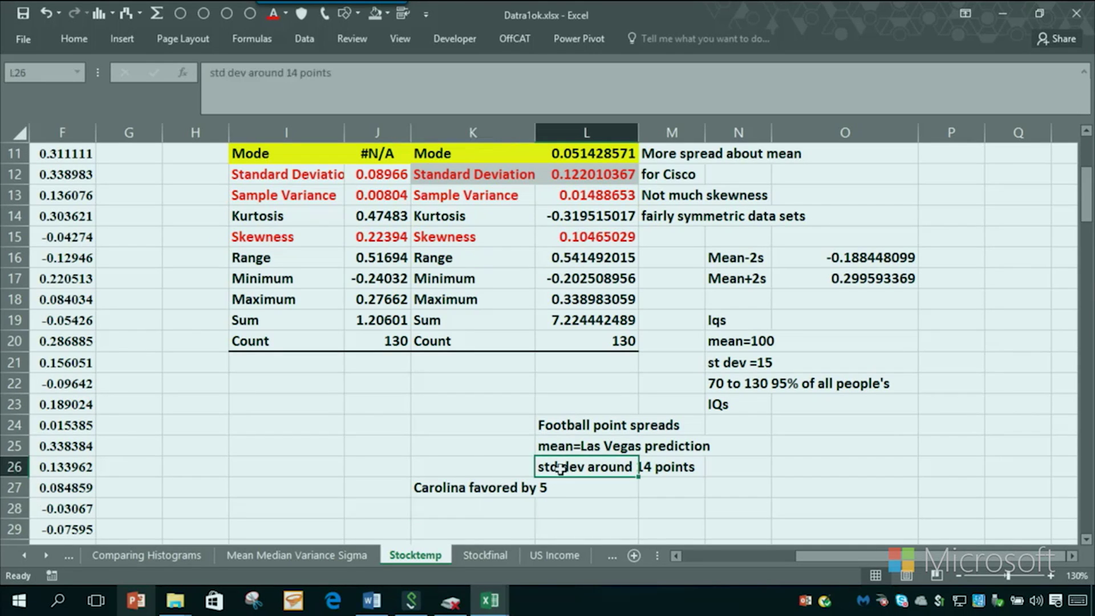
click(593, 494)
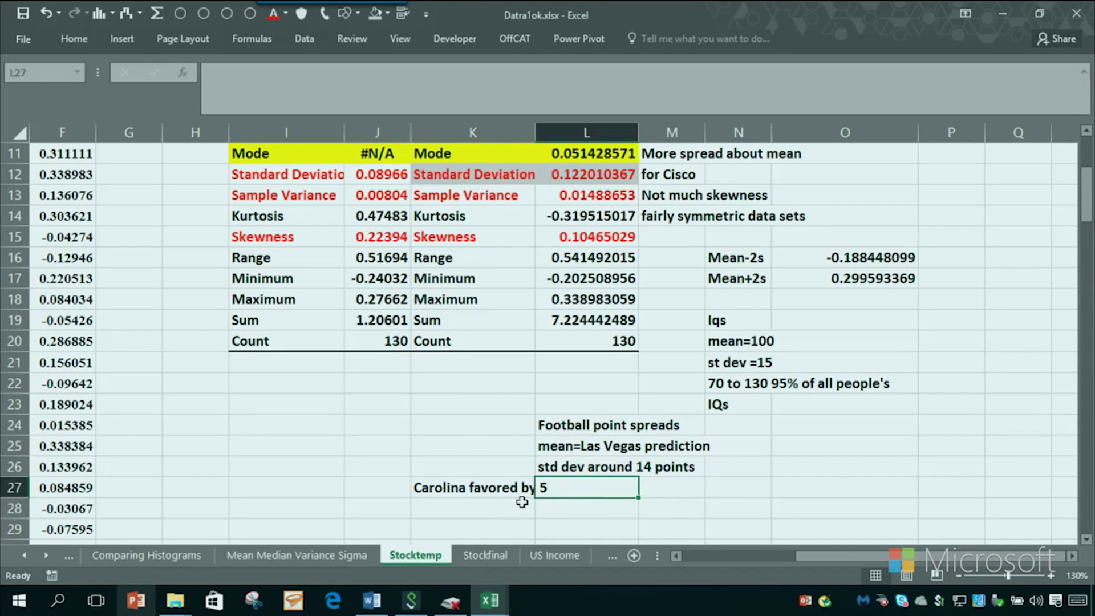
click(482, 513)
Add the results 'Carolina by 38' and 'Denver by 23' below the Carolina example.
text(Carolina)
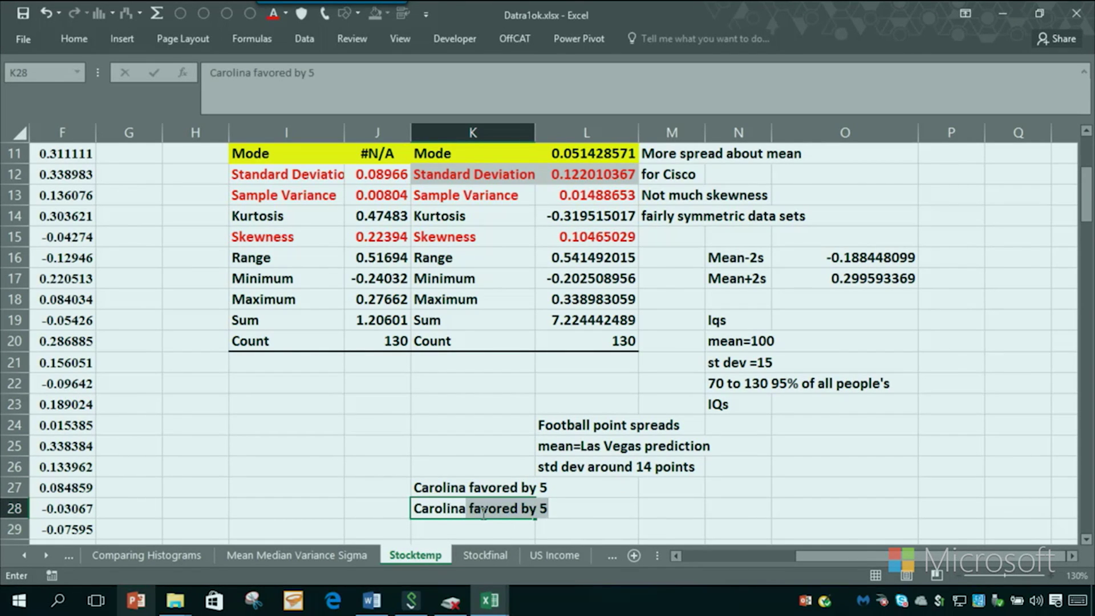
text( by 38)
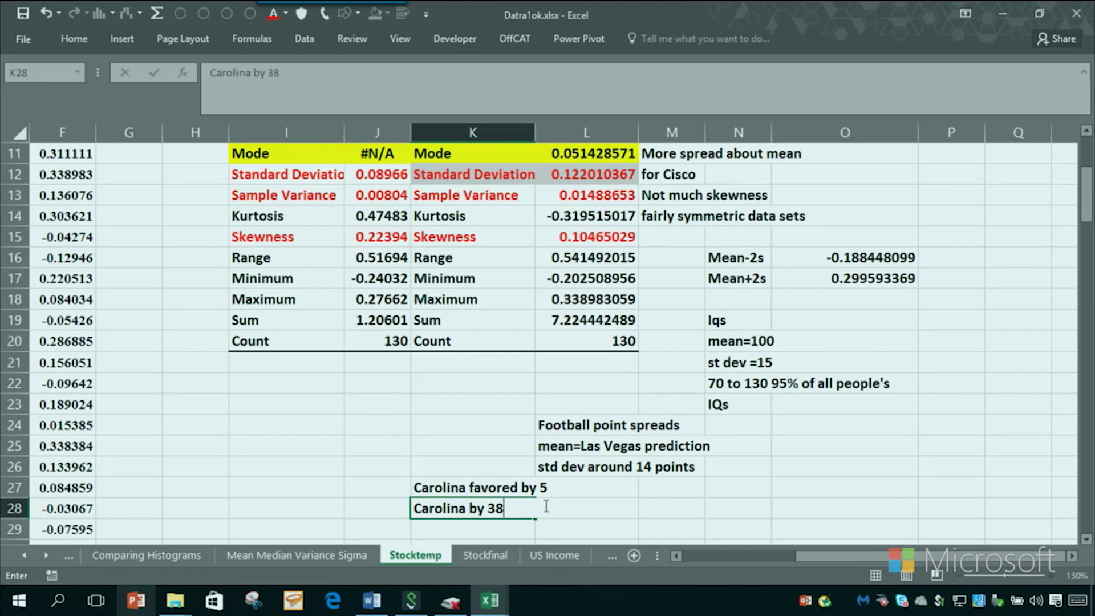
key(Return)
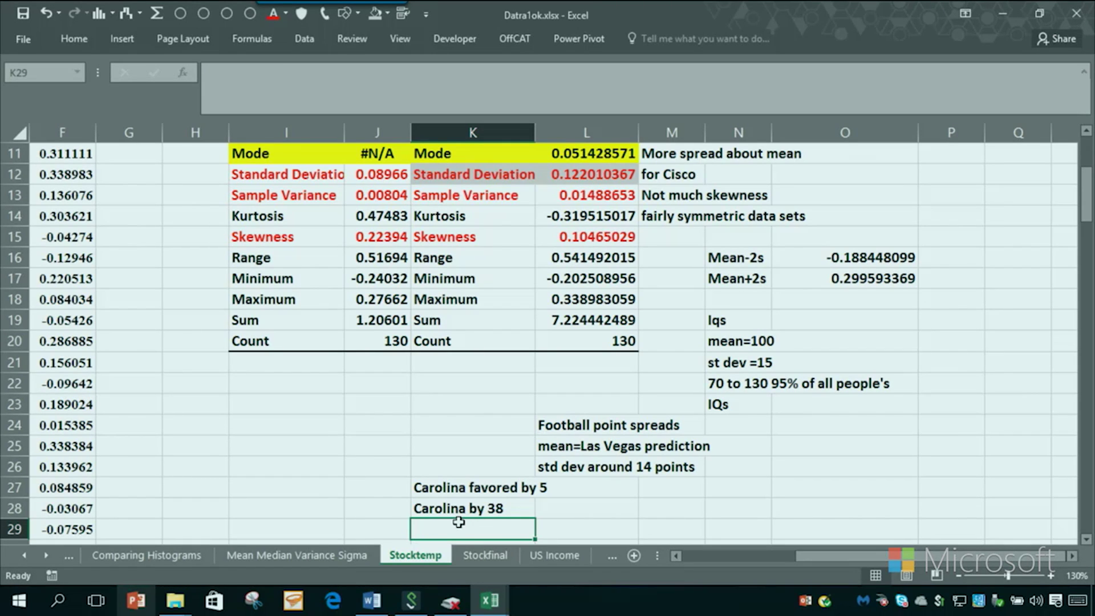
text(Denver by 23)
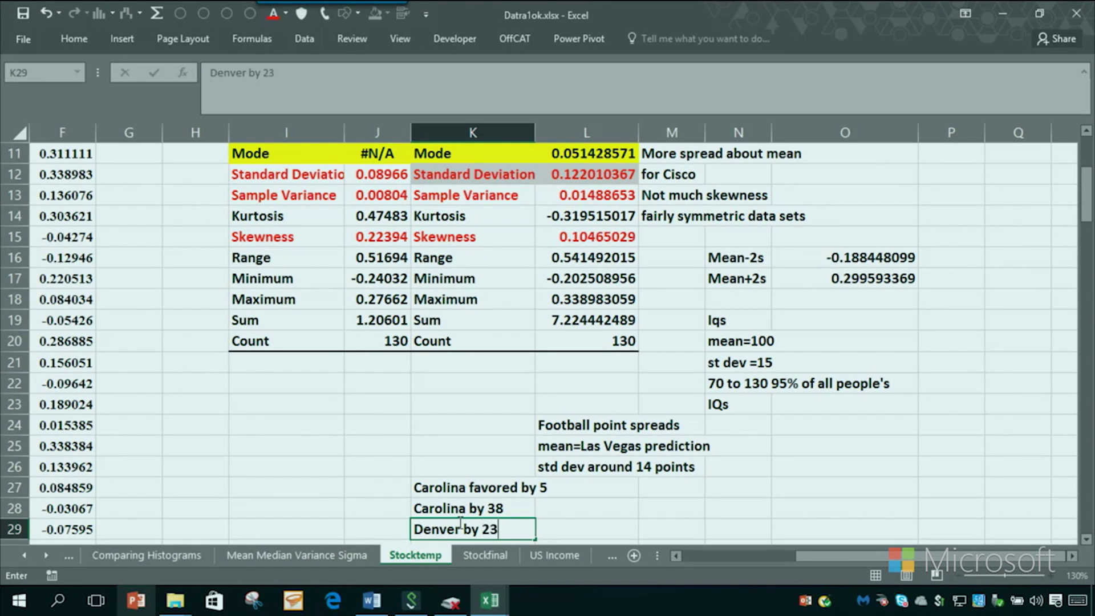
key(ctrl+Return)
scroll(456, 524, down, 1)
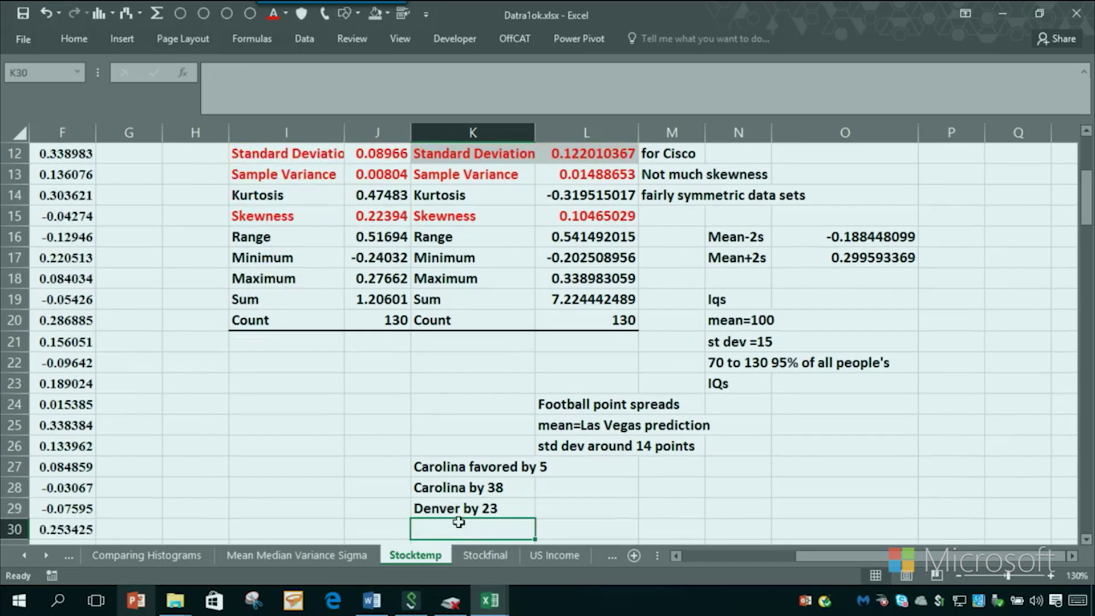
click(445, 488)
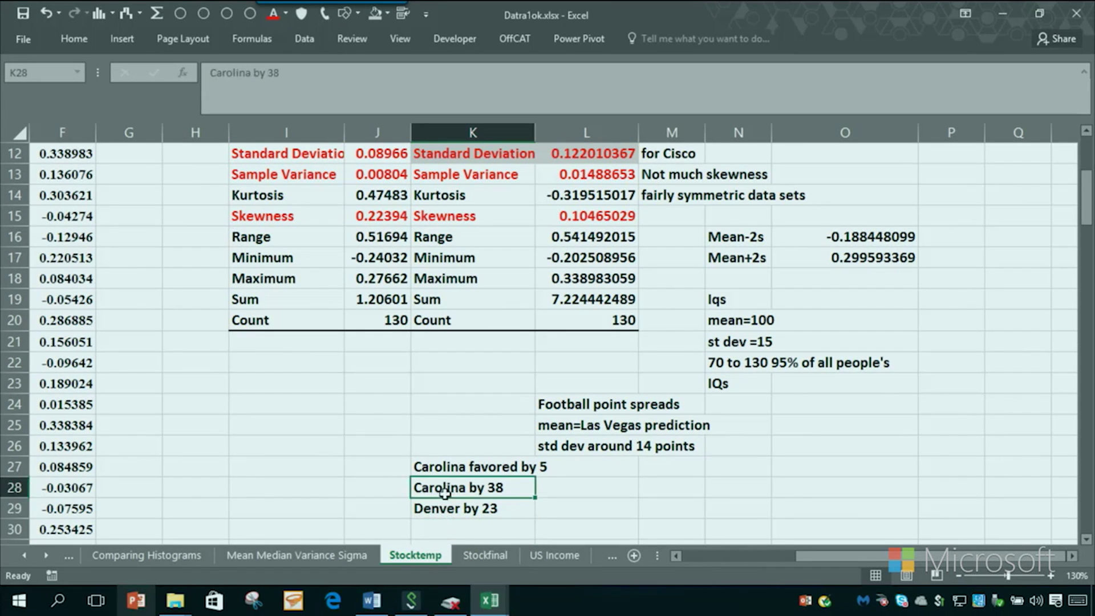
click(444, 507)
click(445, 488)
click(445, 504)
click(445, 488)
click(446, 519)
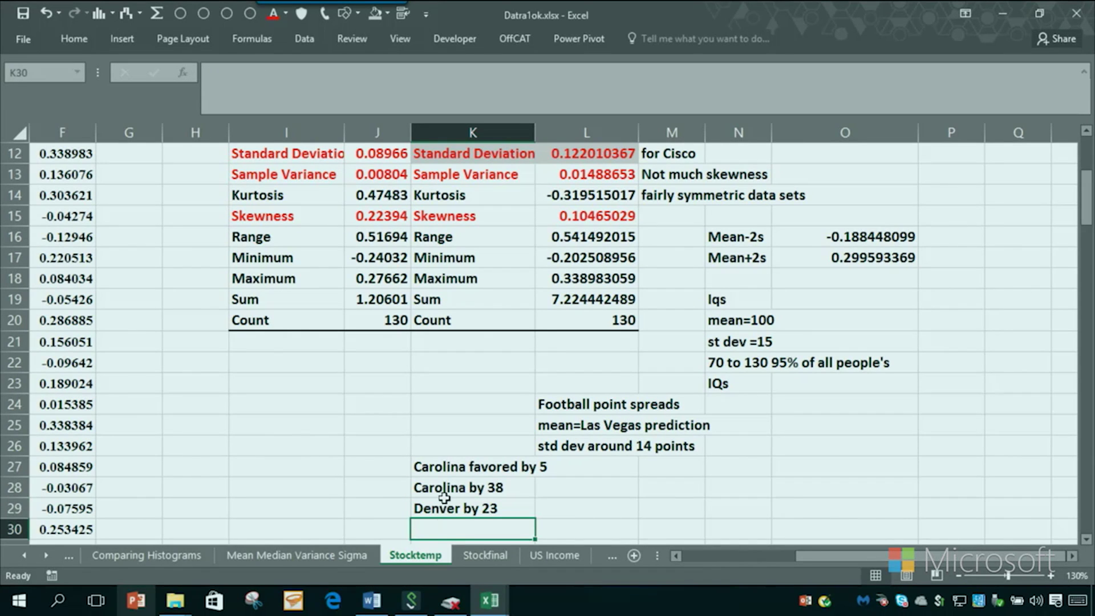
click(446, 505)
click(439, 489)
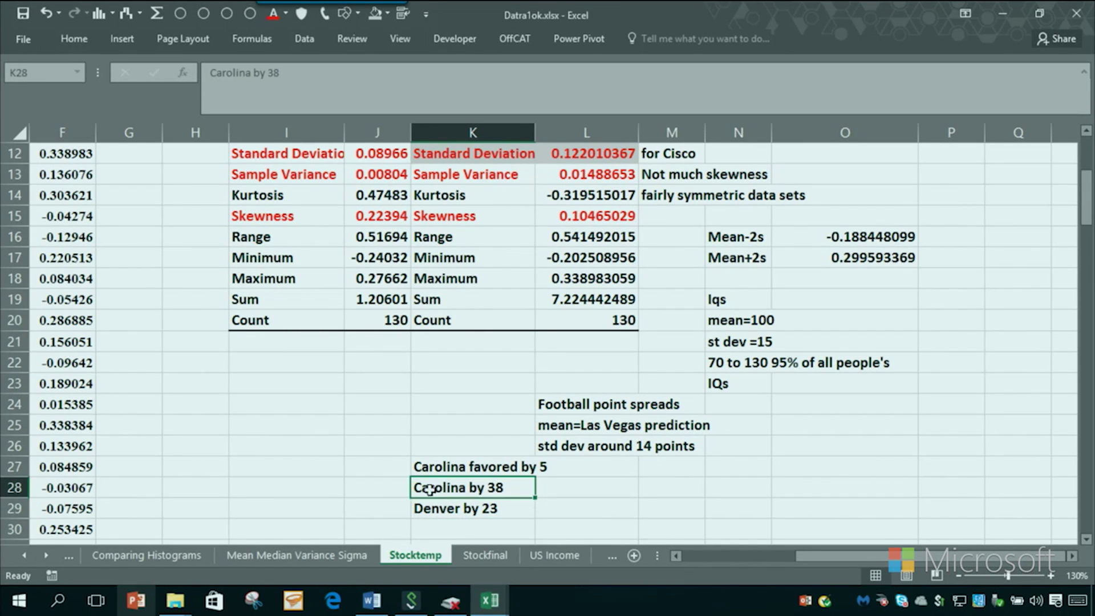
scroll(372, 467, up, 4)
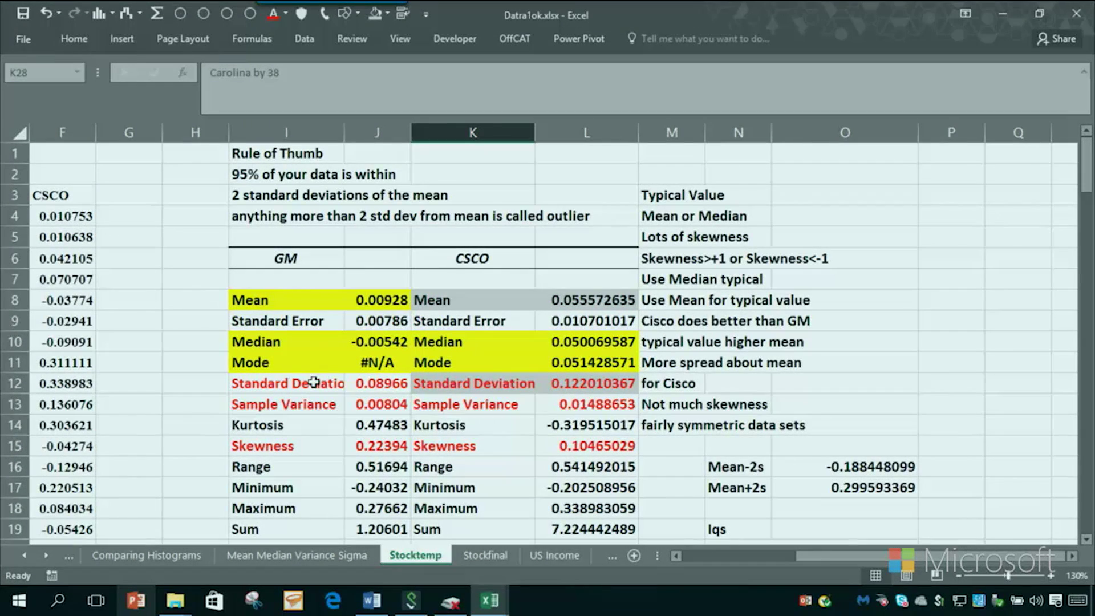
click(811, 471)
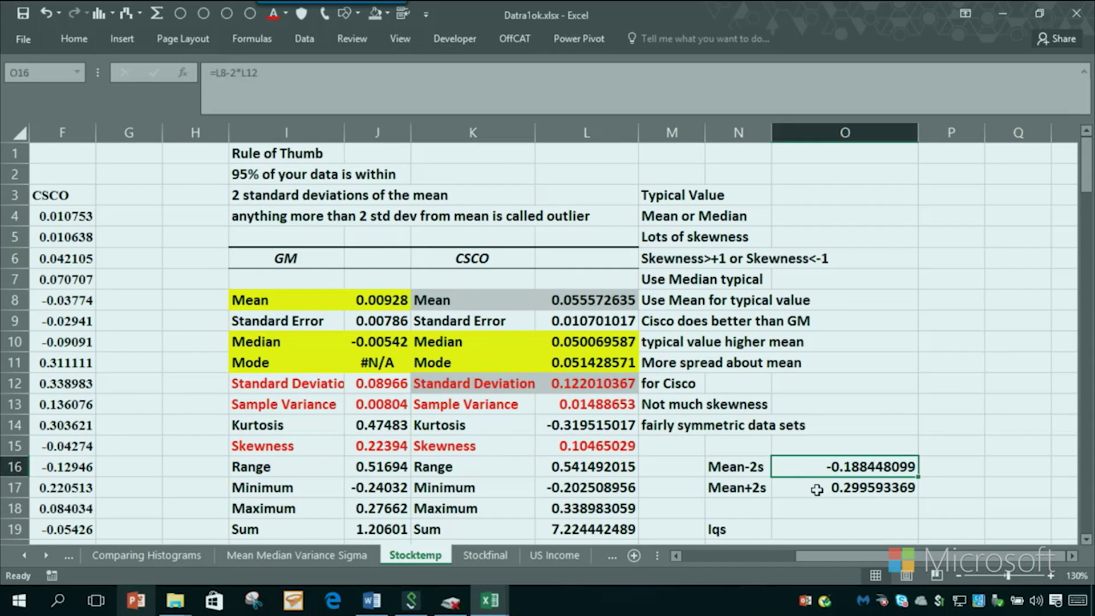
click(816, 486)
key(Left)
key(Left)
key(Left)
key(Left)
key(Left)
key(Left)
key(Left)
key(Left)
key(Left)
key(Left)
key(Left)
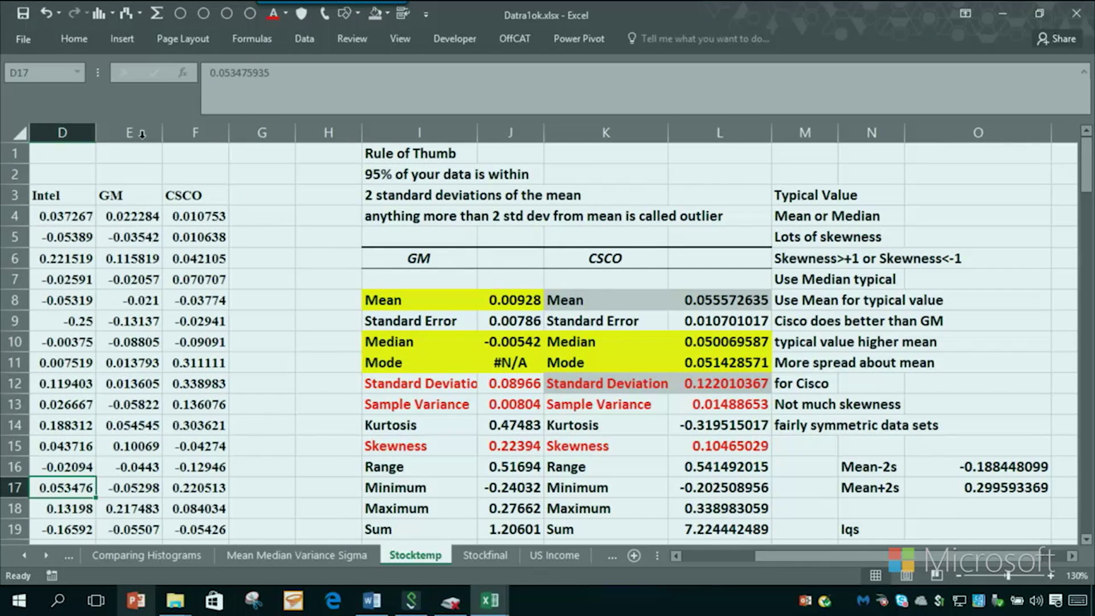
click(74, 38)
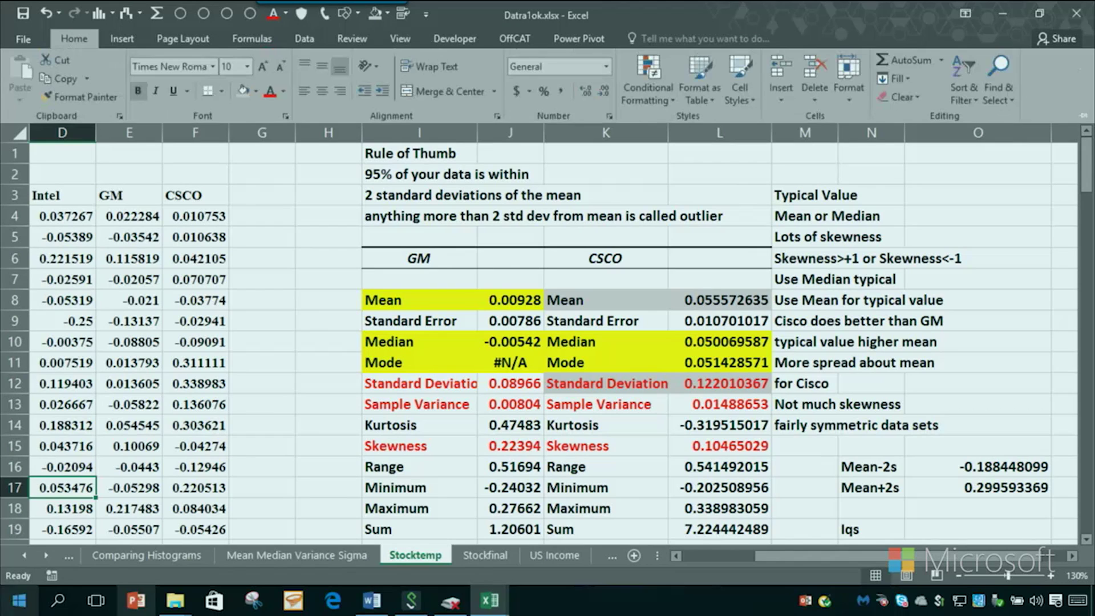
click(651, 85)
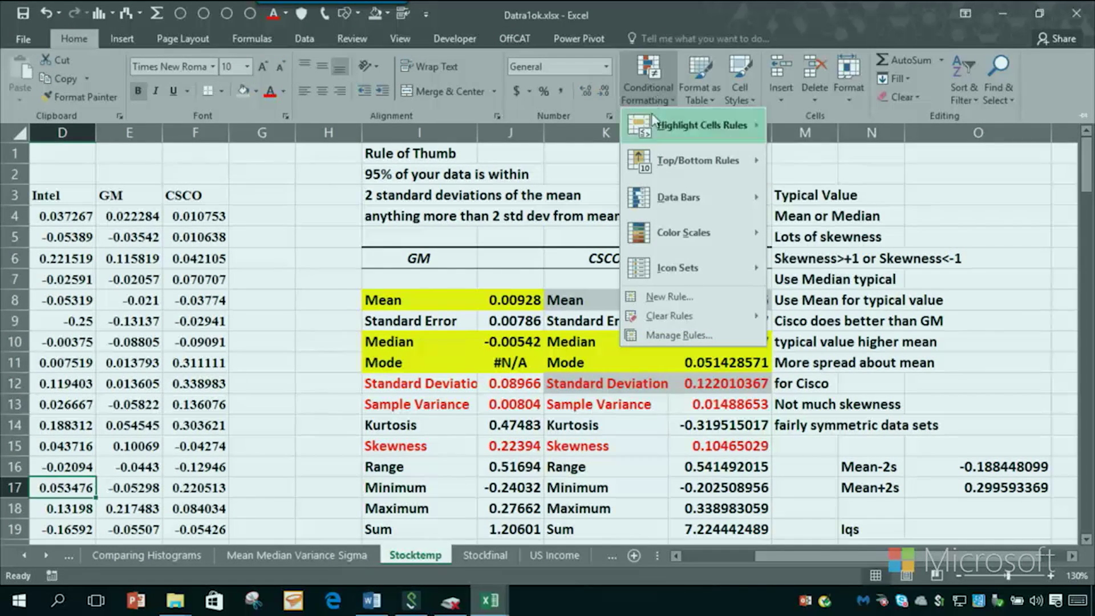
mouse_move(660, 137)
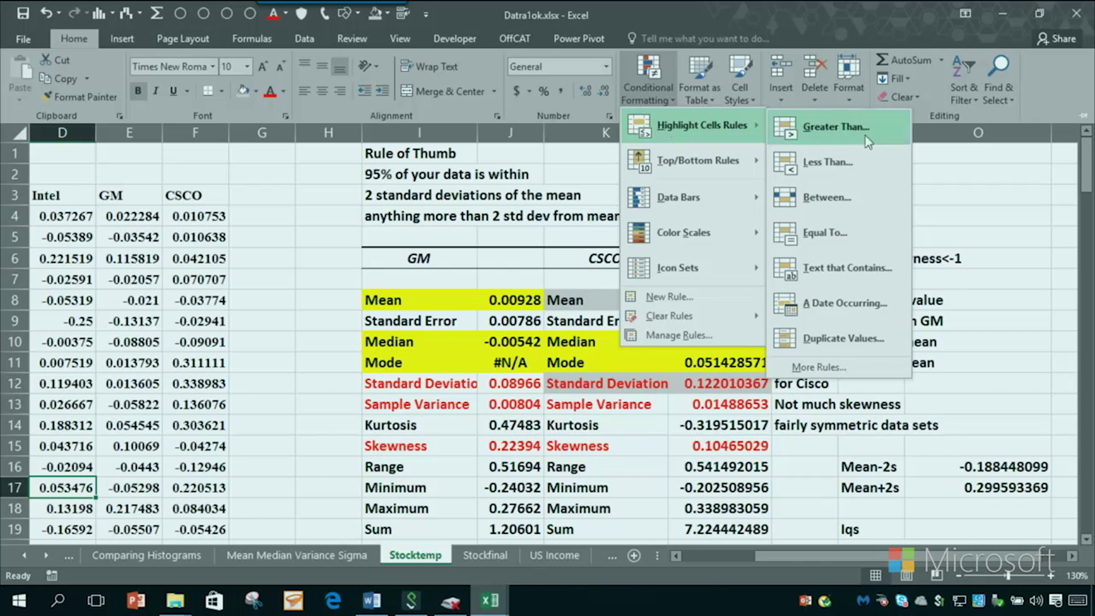
mouse_move(722, 153)
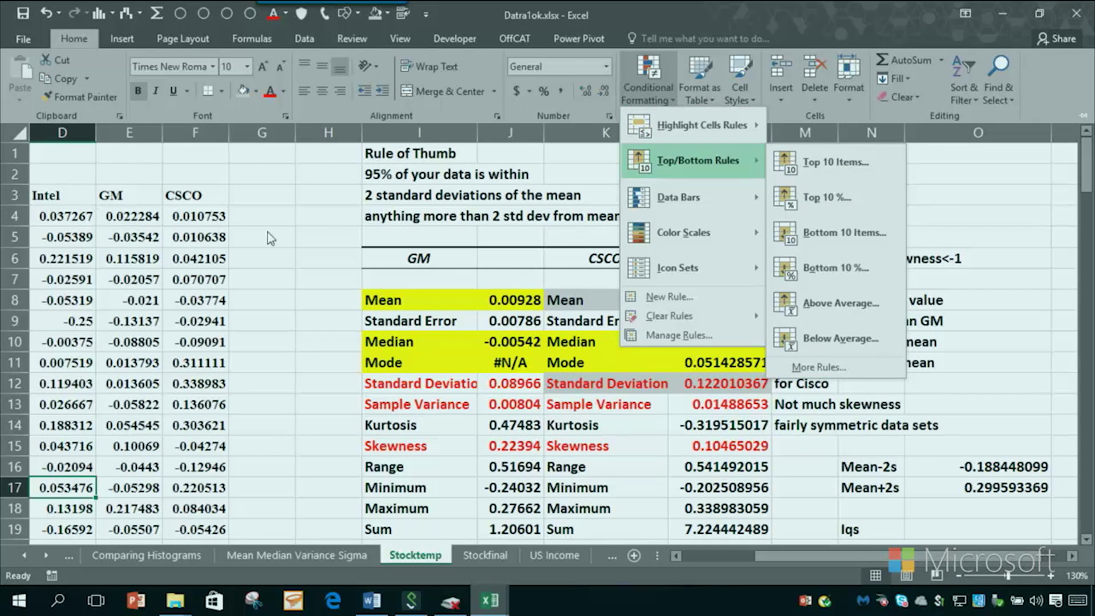
key(Escape)
key(Escape)
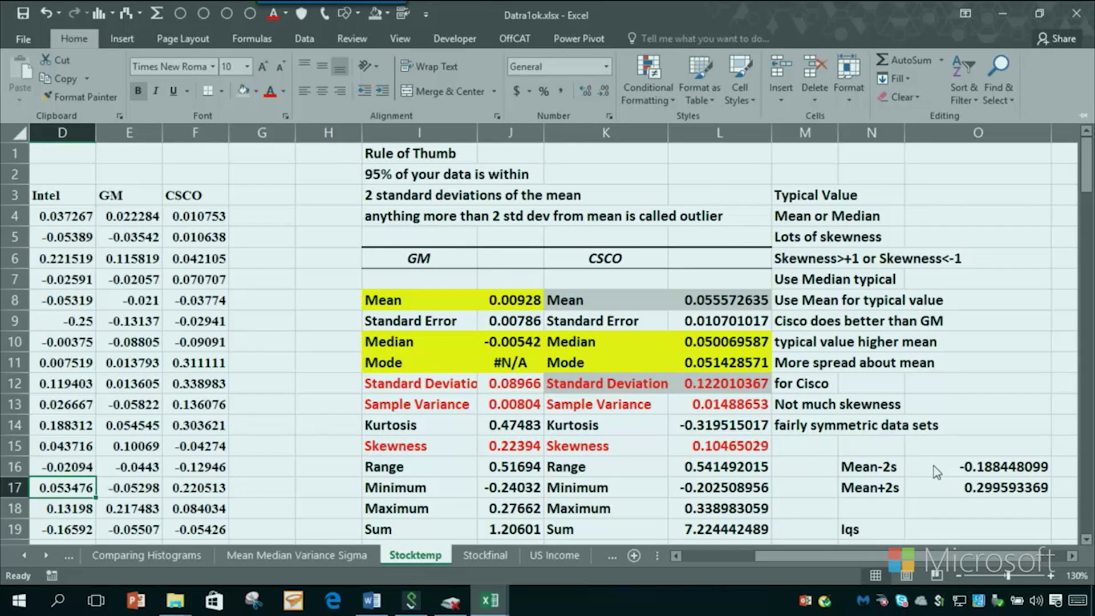
Apply a Greater Than rule to F4:F133 using O17, with Light Red Fill with Dark Red Text.
key(ctrl+F1)
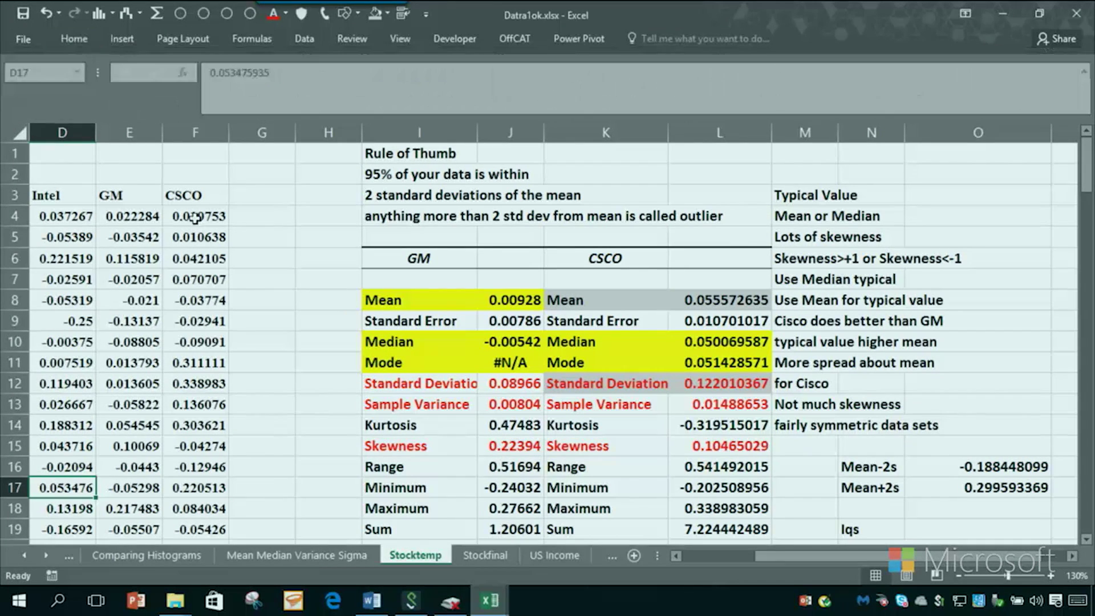
click(195, 217)
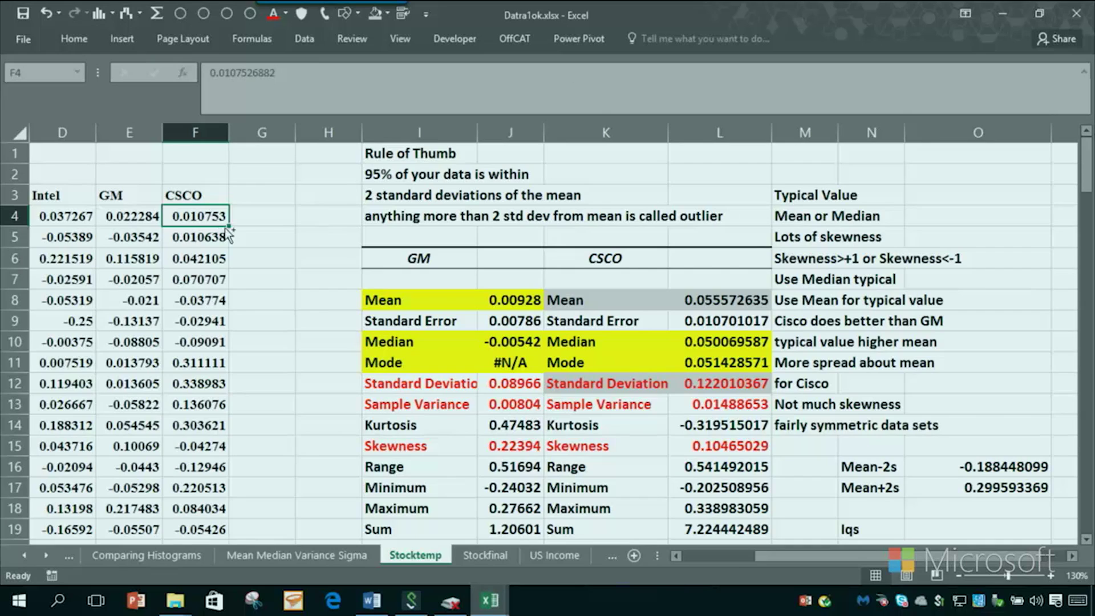
key(ctrl+shift+Down)
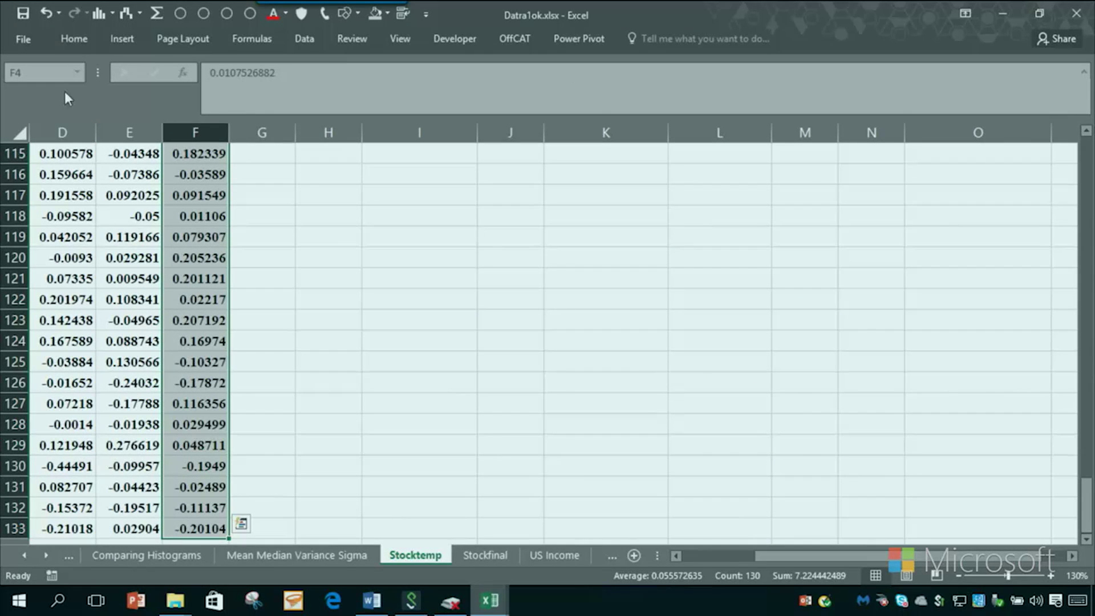
click(74, 37)
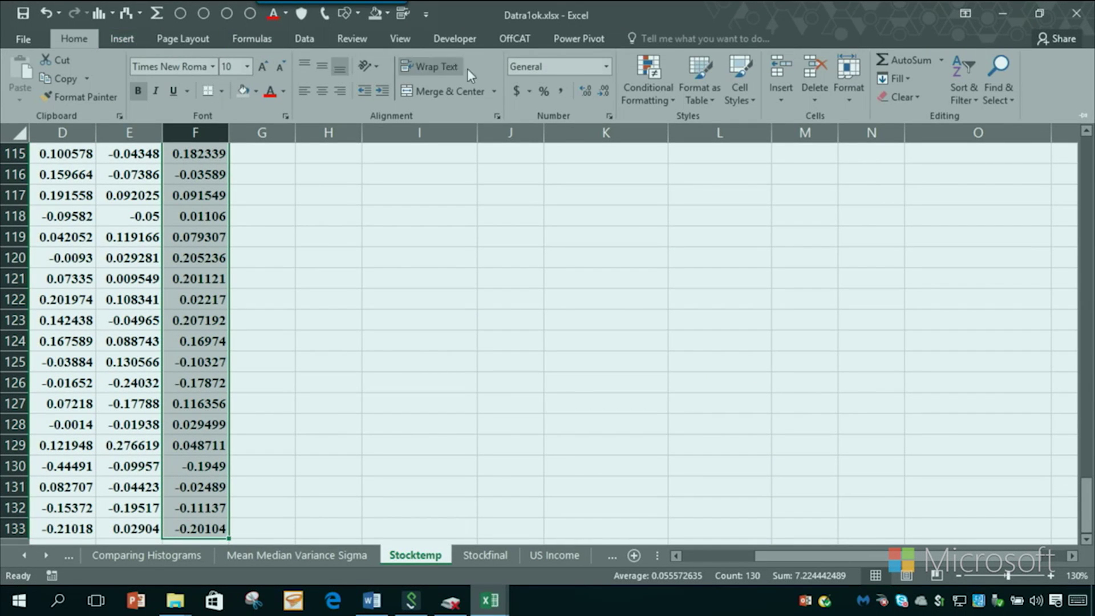
click(650, 100)
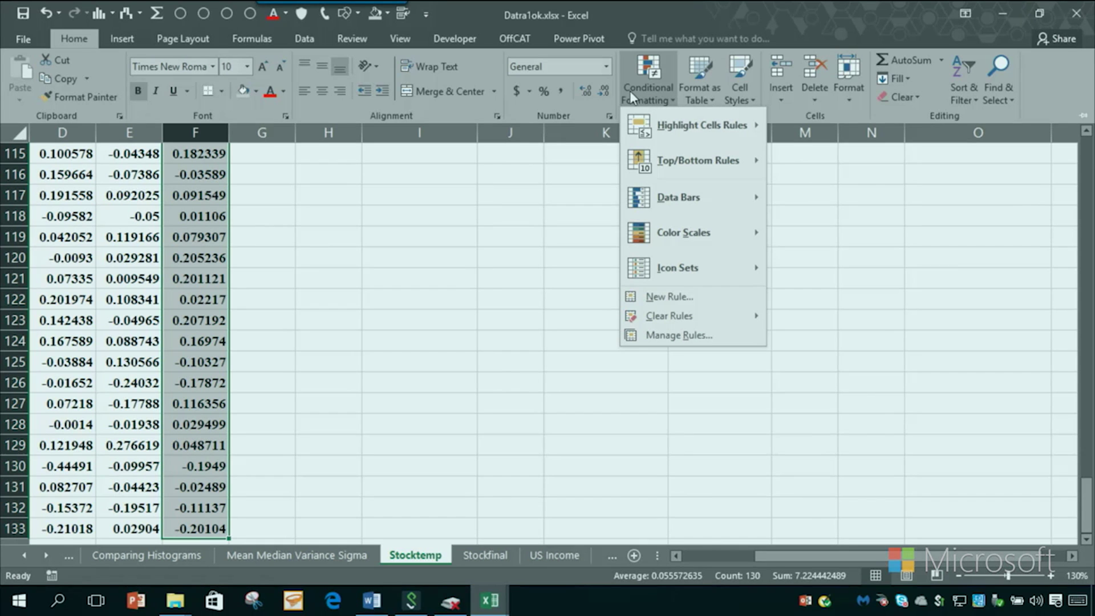
mouse_move(702, 125)
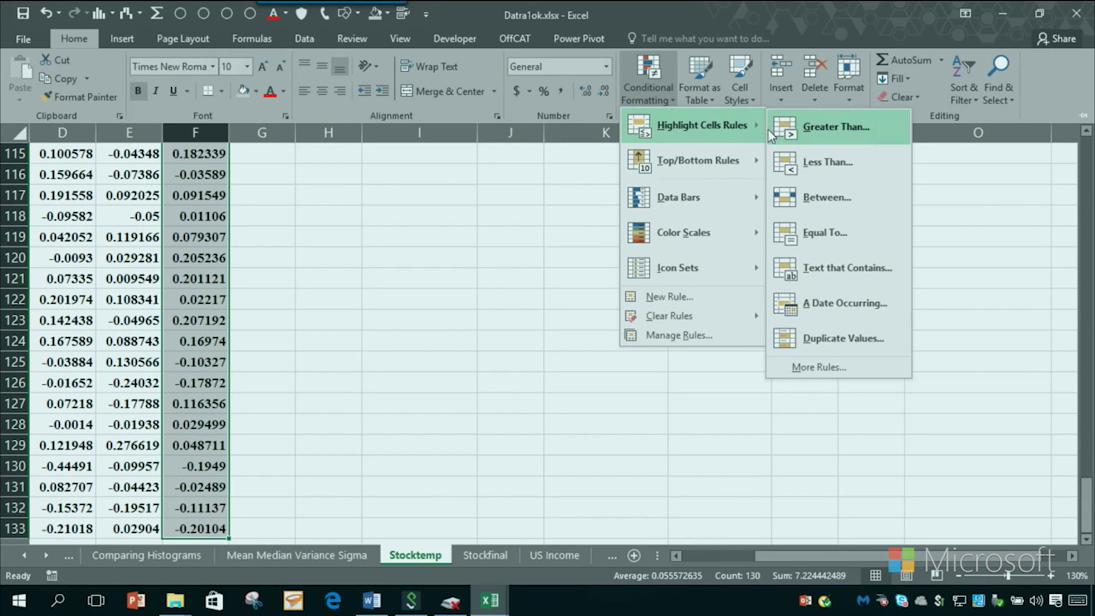
click(790, 134)
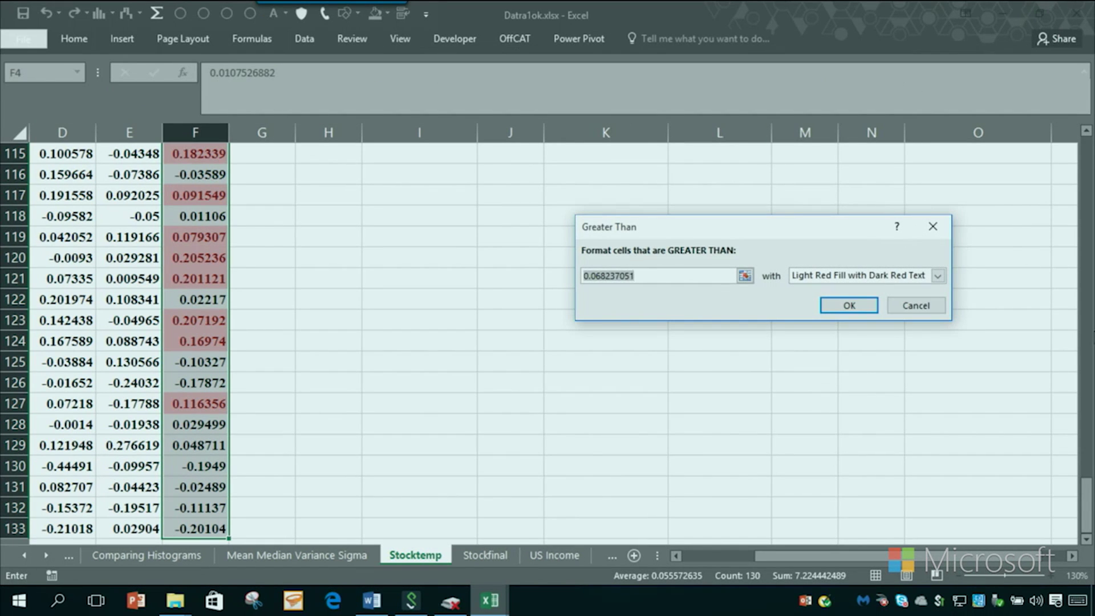
drag(1086, 505, 1065, 196)
click(999, 275)
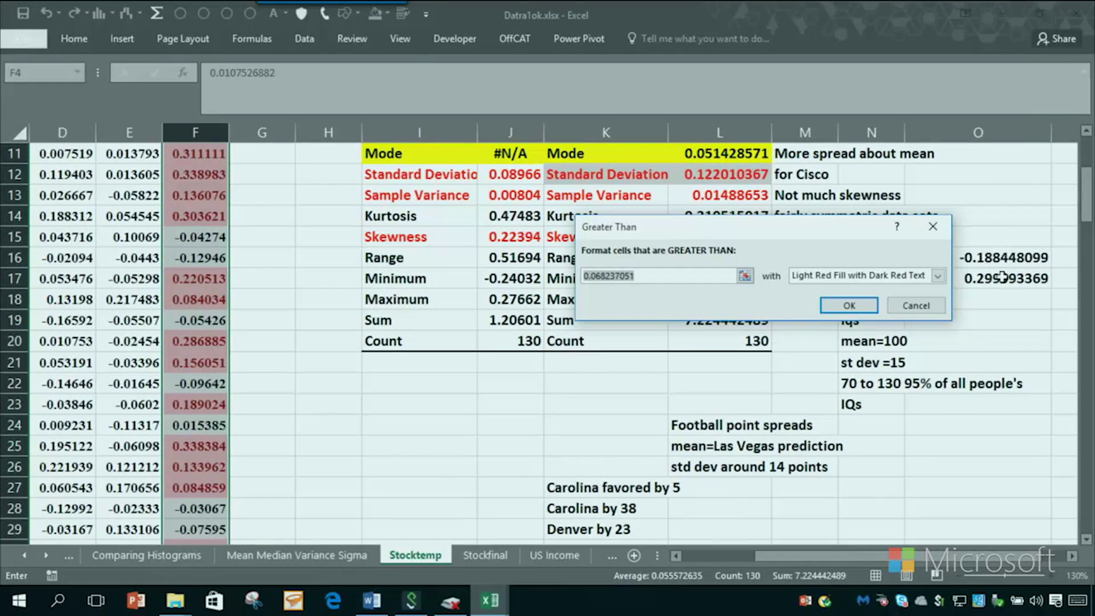
click(850, 307)
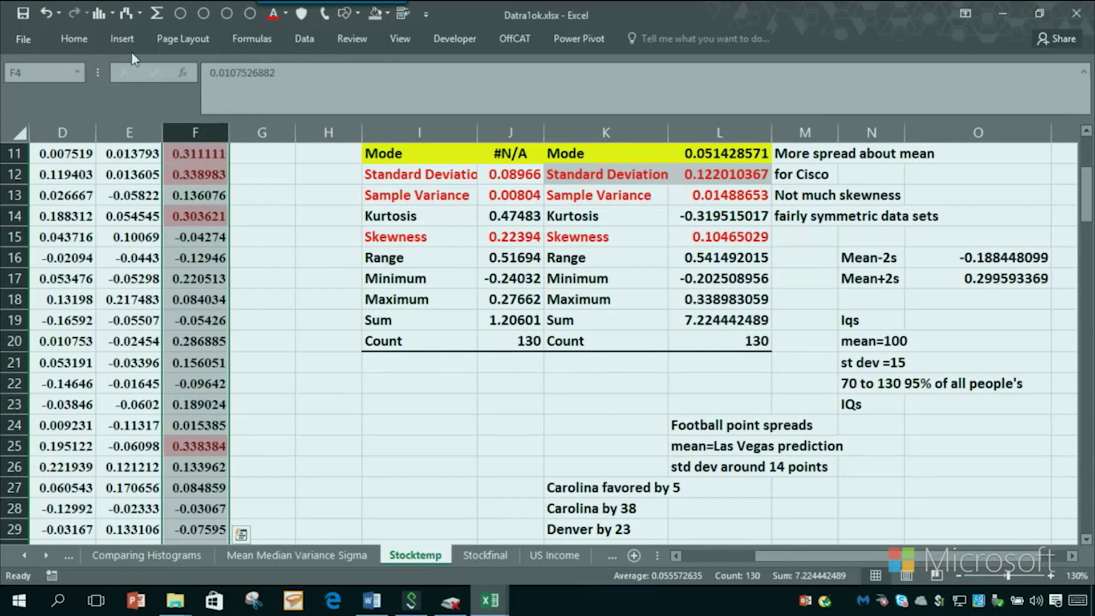
Add a Less Than rule using O16 with Green Fill with Dark Green Text.
click(87, 36)
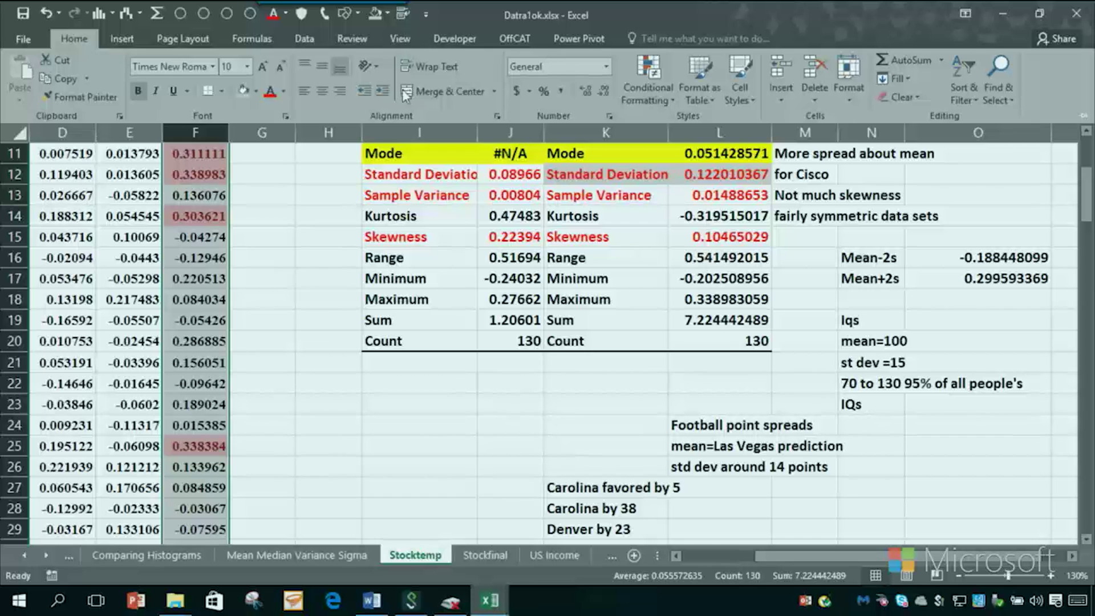
click(647, 97)
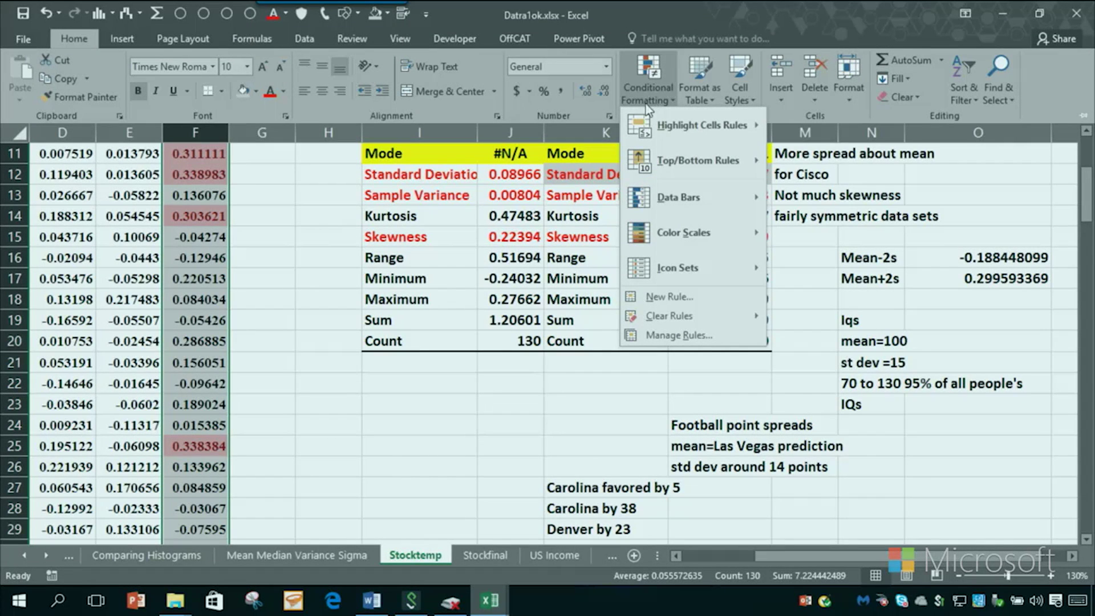
mouse_move(673, 165)
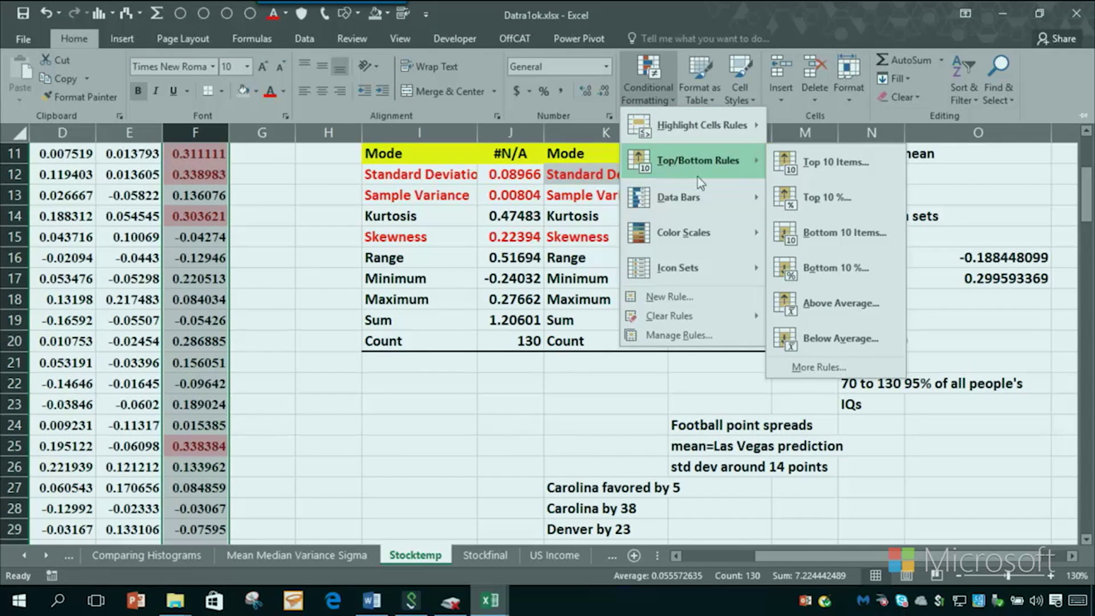
mouse_move(683, 140)
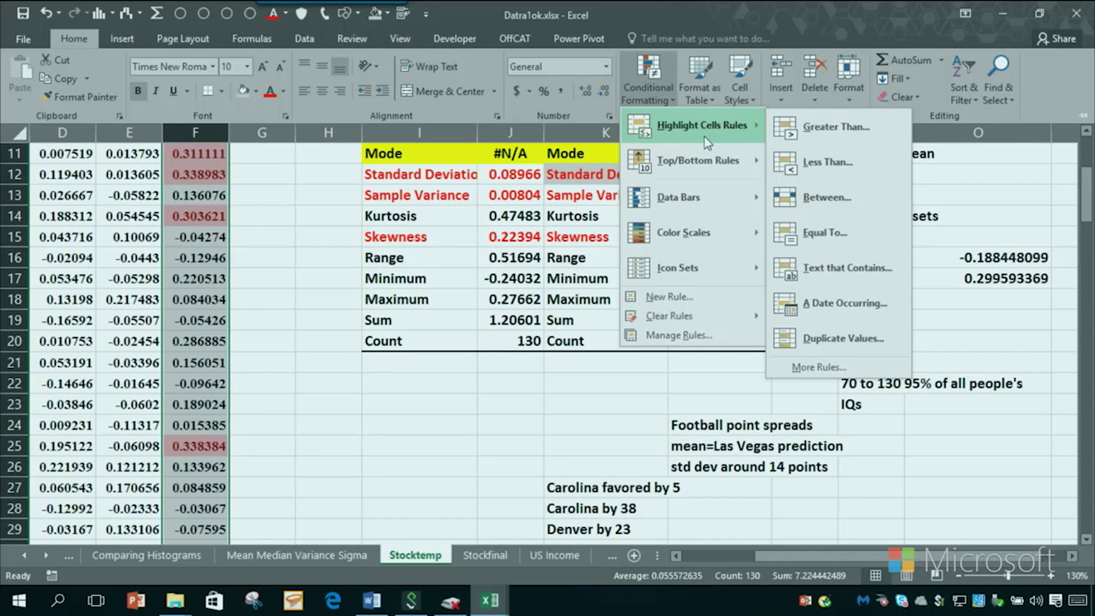
click(817, 165)
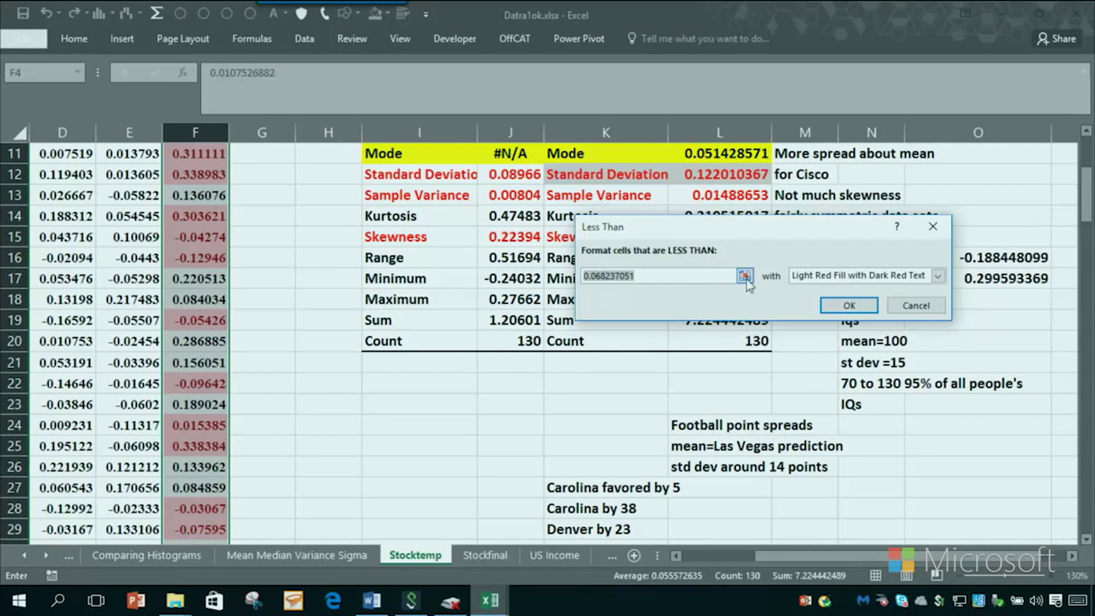
click(745, 277)
click(986, 260)
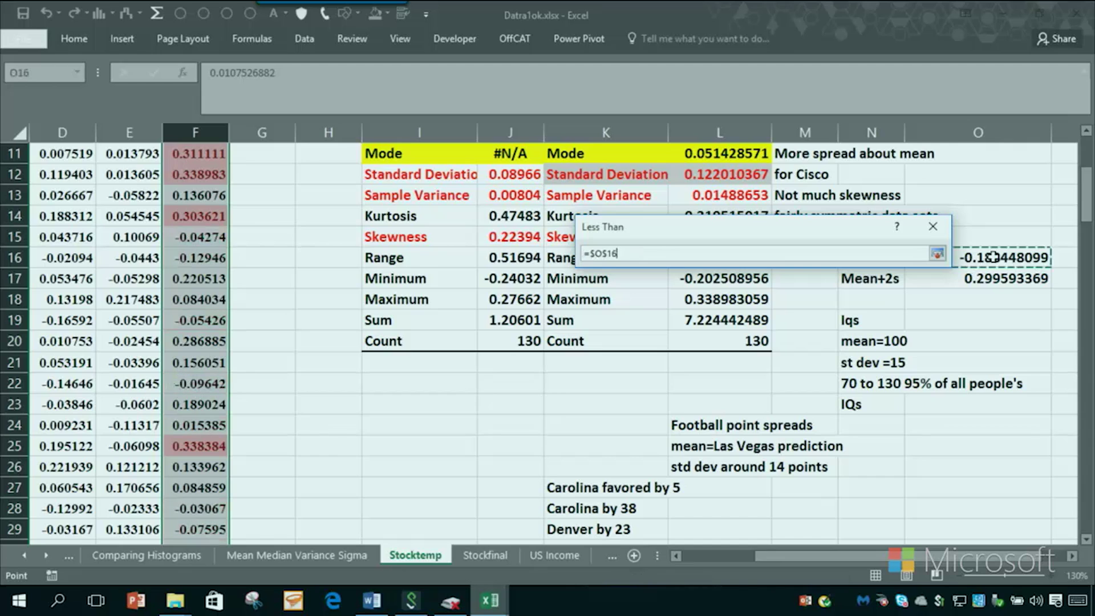
click(937, 254)
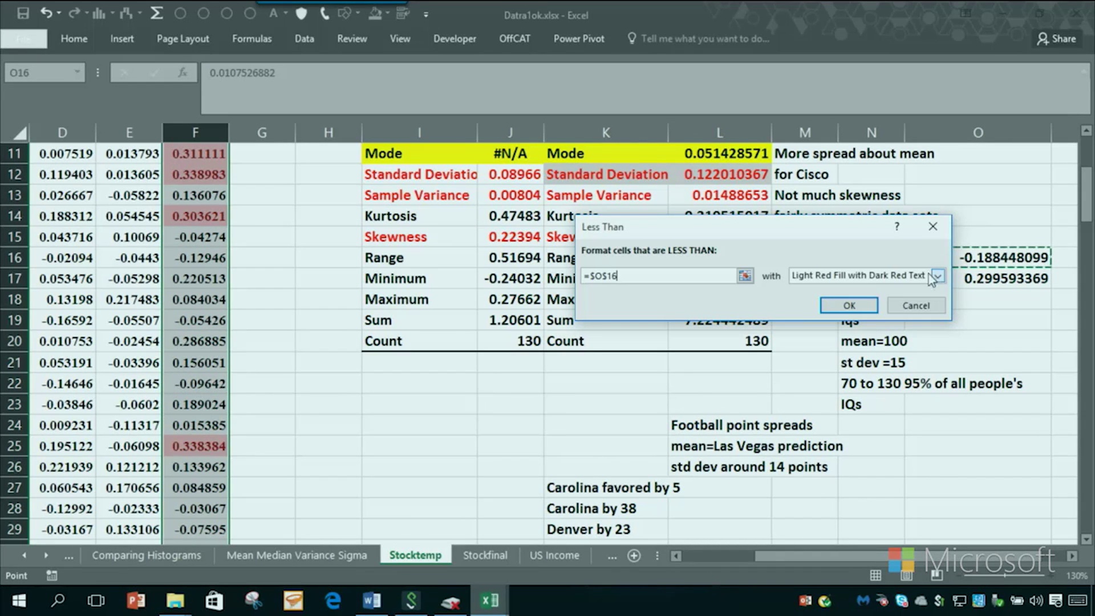
click(938, 276)
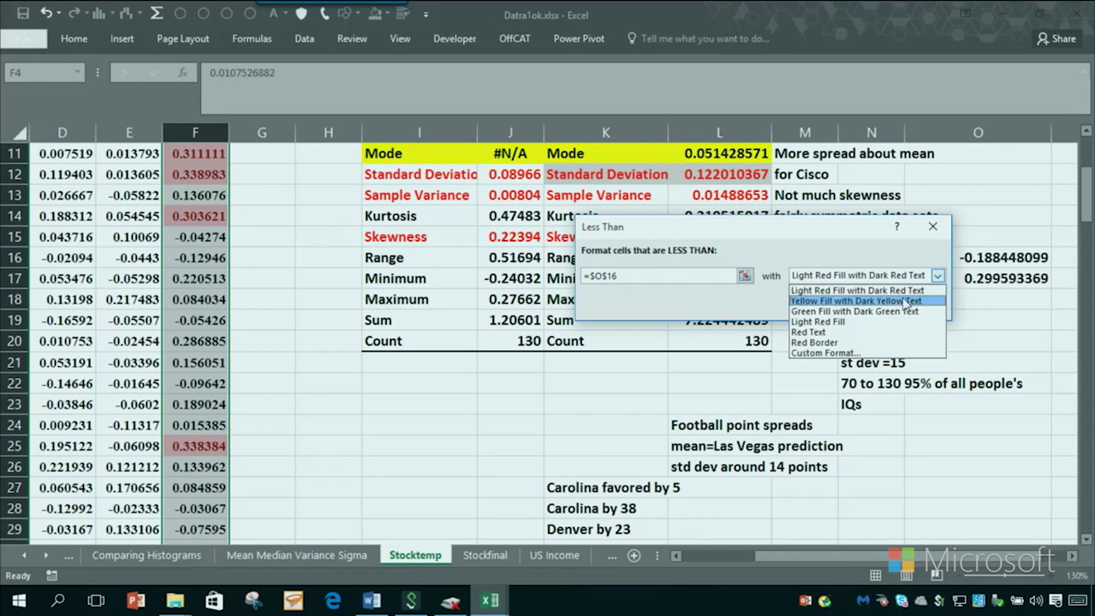
click(896, 312)
click(849, 311)
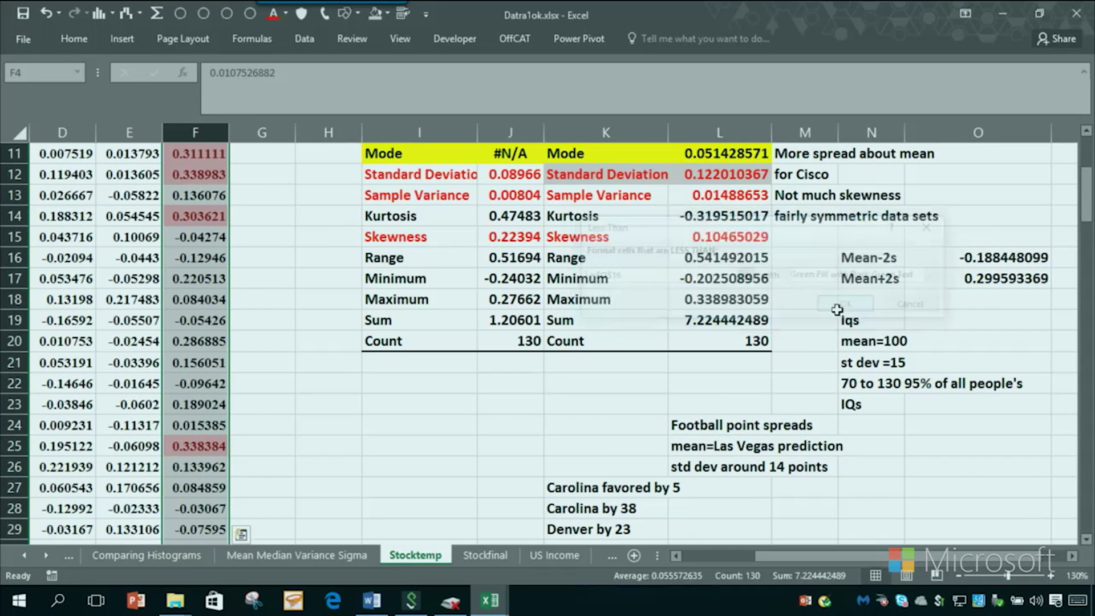
click(525, 420)
key(Up)
key(Up)
key(Up)
key(Up)
key(Up)
key(Up)
key(Up)
key(Up)
key(Up)
key(Up)
key(Up)
key(Up)
key(Up)
key(Up)
key(Up)
key(Up)
key(Up)
key(Up)
key(Up)
key(Up)
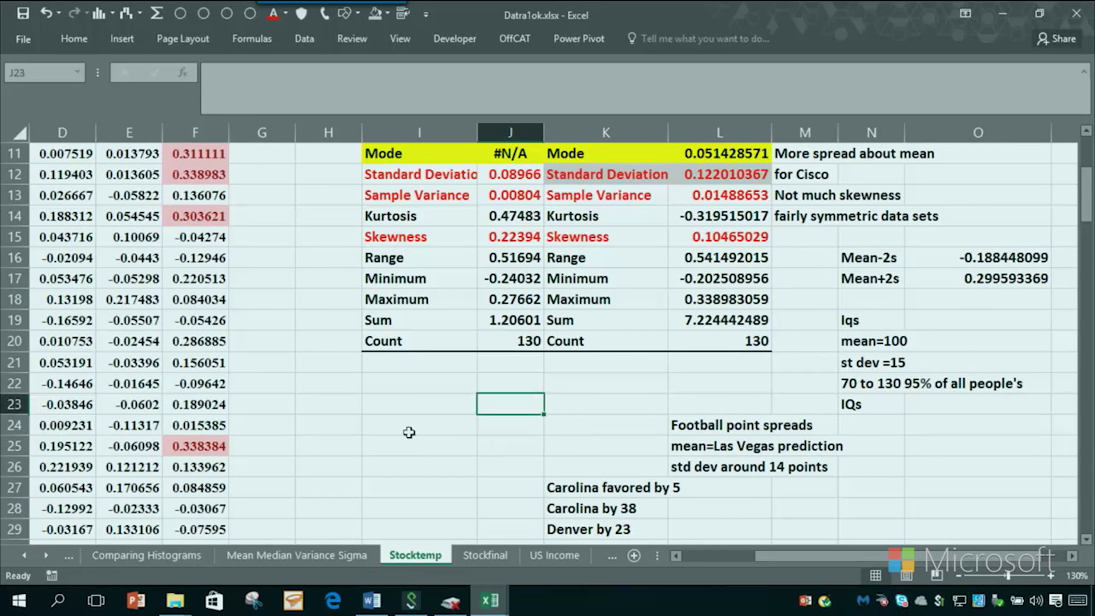
key(Down)
key(Down)
key(Down)
key(Down)
key(Down)
key(Down)
key(Down)
key(Down)
key(Down)
key(Down)
key(Down)
key(Down)
key(Down)
key(Down)
key(Down)
key(Down)
key(Down)
key(Down)
key(Down)
key(Down)
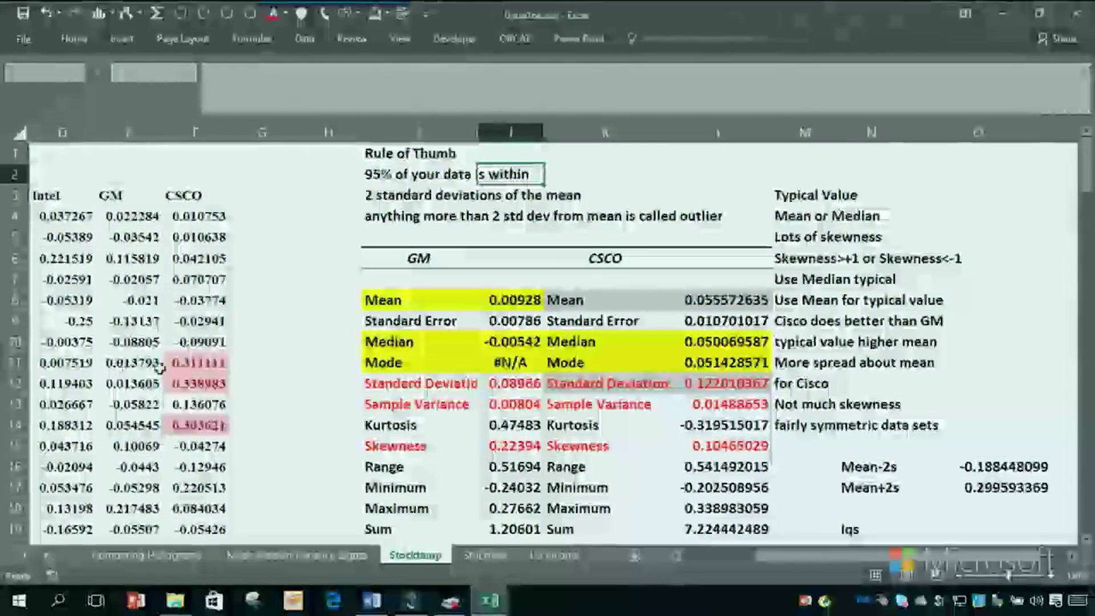
key(Down)
key(Down)
key(Down)
key(Down)
key(Down)
key(Down)
key(Down)
key(Down)
key(Down)
key(Down)
key(Down)
key(Down)
key(Down)
key(Down)
key(Down)
key(Down)
key(Down)
key(Down)
key(Down)
key(Down)
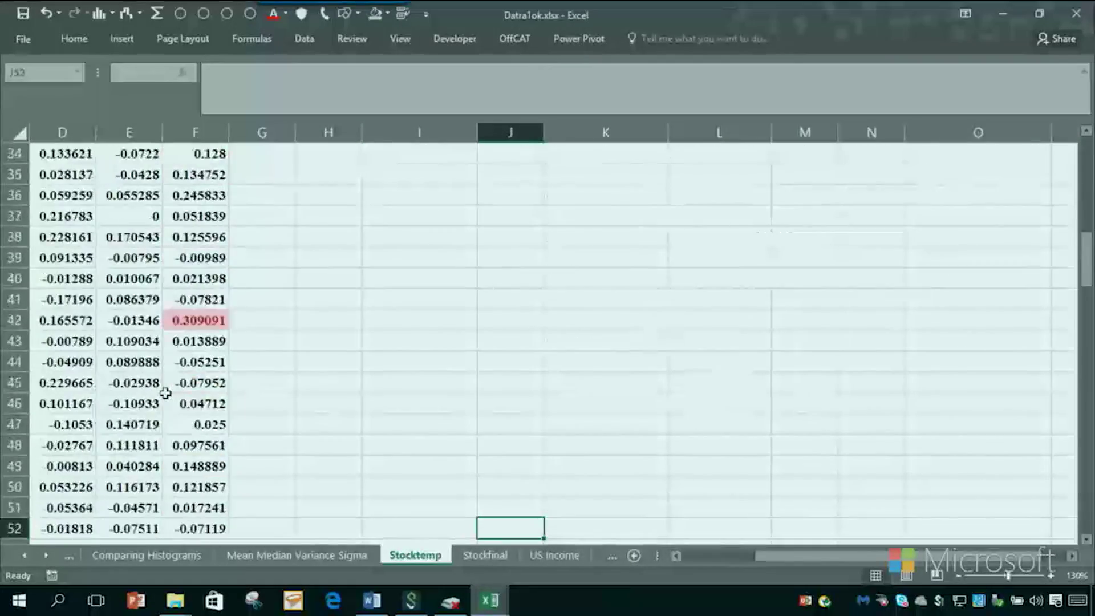
key(Down)
key(Down)
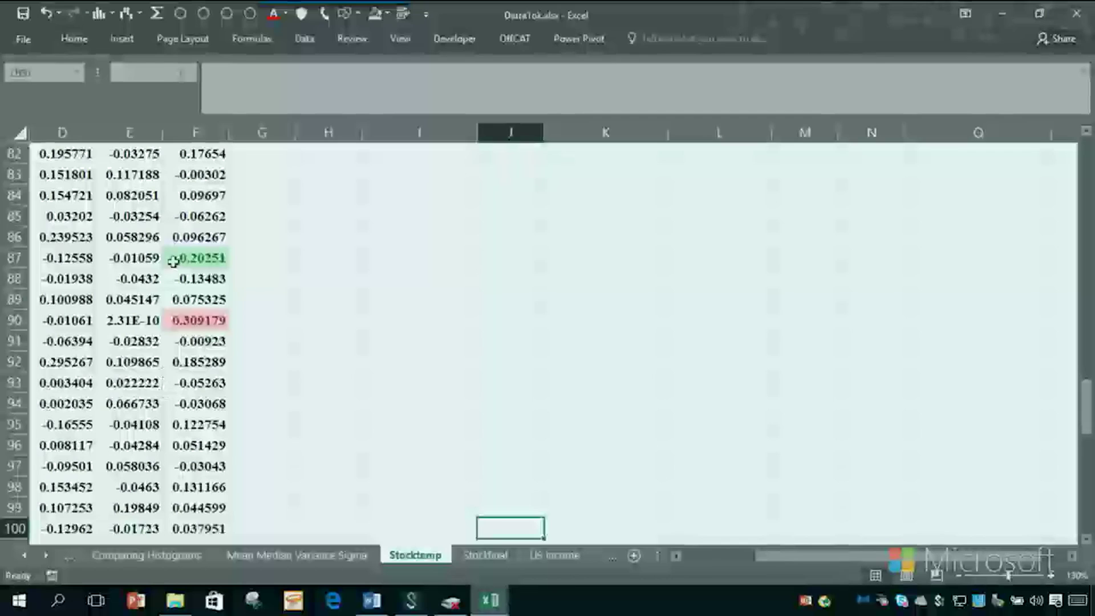
click(175, 262)
key(Down)
key(Down)
key(Down)
key(Down)
key(Down)
key(Down)
key(Down)
key(Down)
key(Down)
key(Down)
key(Down)
key(Down)
key(Down)
key(Down)
key(Down)
key(Down)
key(Down)
key(Down)
key(Down)
key(Down)
key(Down)
key(Down)
key(Down)
key(Down)
key(Down)
key(Down)
key(Down)
key(Down)
key(Down)
key(Down)
key(Down)
key(Down)
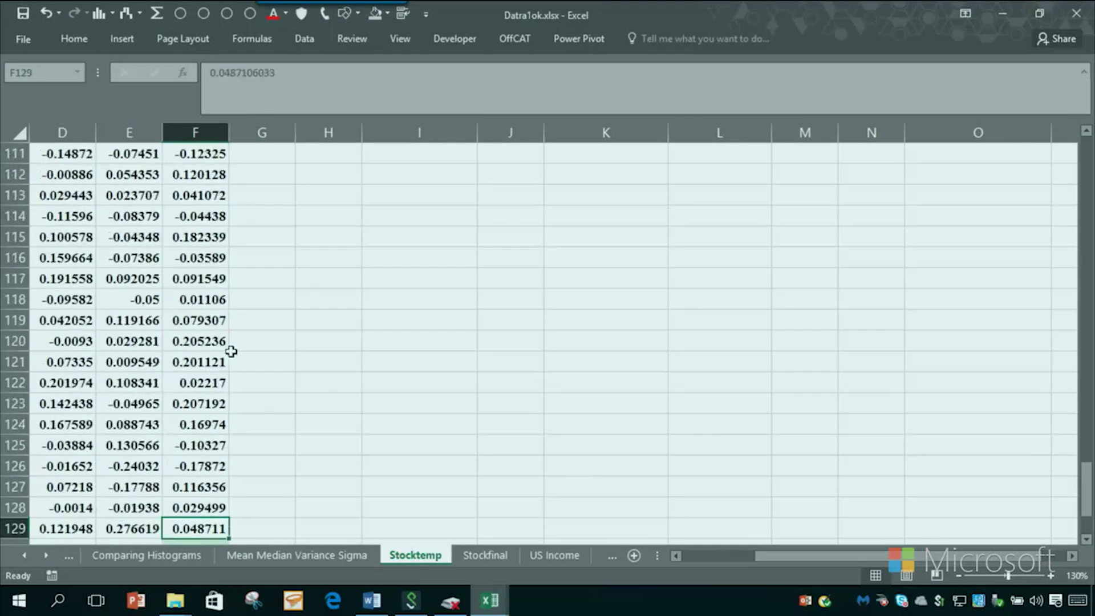
key(Up)
key(Up)
key(Up)
key(Up)
key(Up)
key(Up)
key(Up)
key(Up)
key(Up)
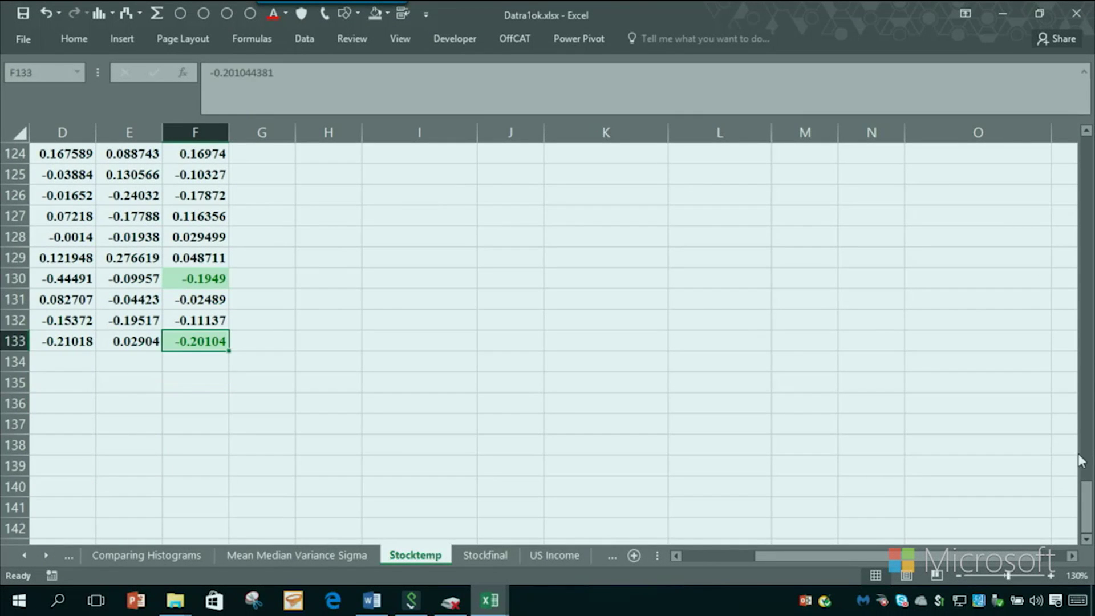